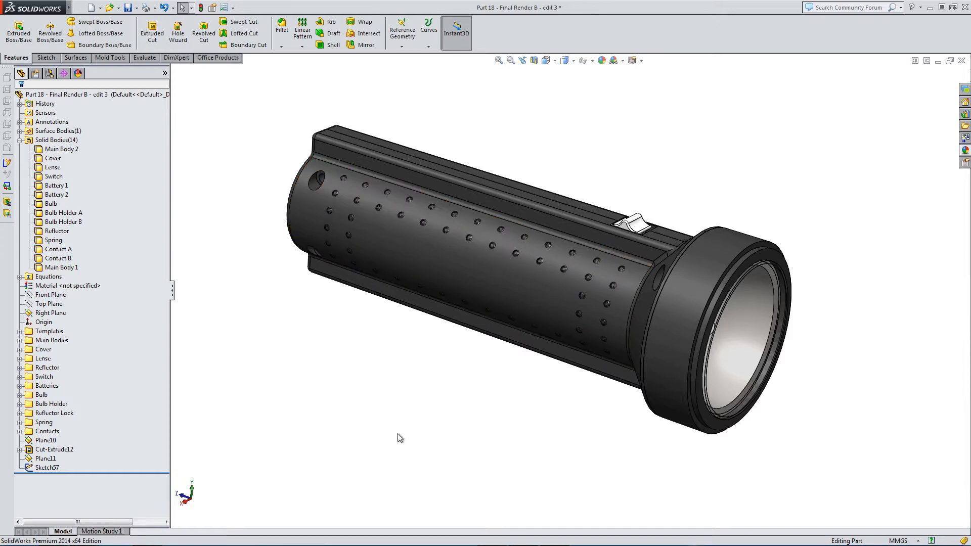
Hide every solid body from Main Body 2 through Contact B, leaving only Main Body 1 displayed
middle_drag(395, 435, 418, 385)
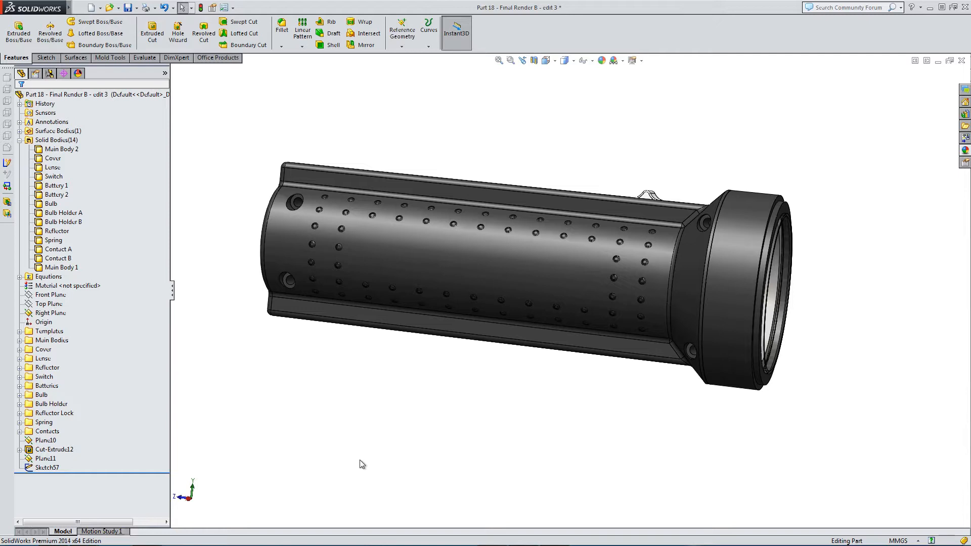
click(61, 149)
ctrl+click(56, 259)
shift+click(56, 258)
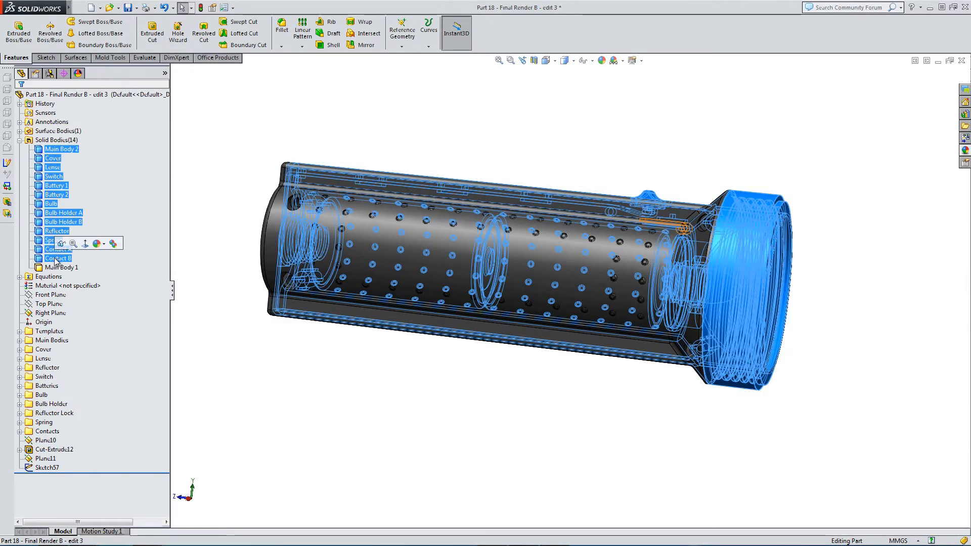
click(62, 244)
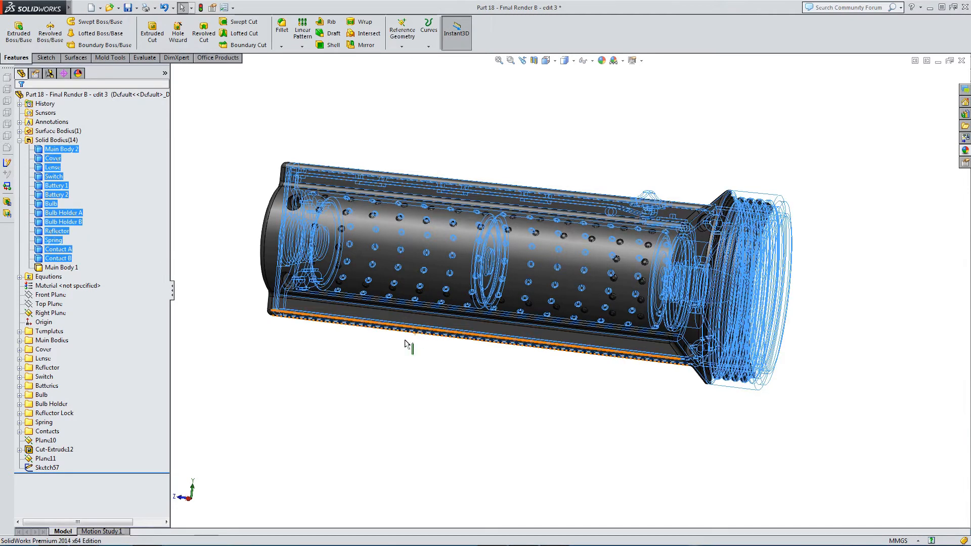
middle_drag(527, 377, 514, 410)
scroll(501, 394, down, 2)
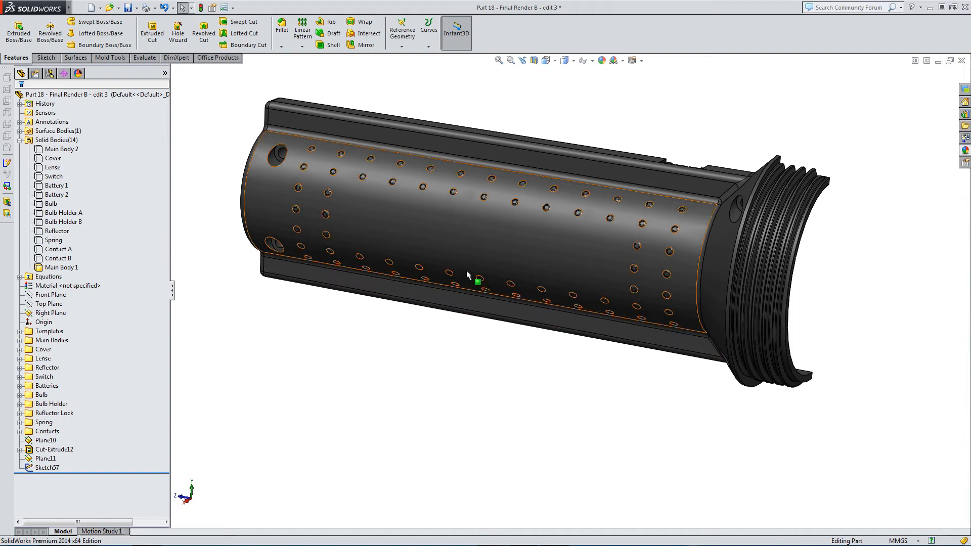
Select Plane11, set the view to Front and turn off the perspective display
click(47, 459)
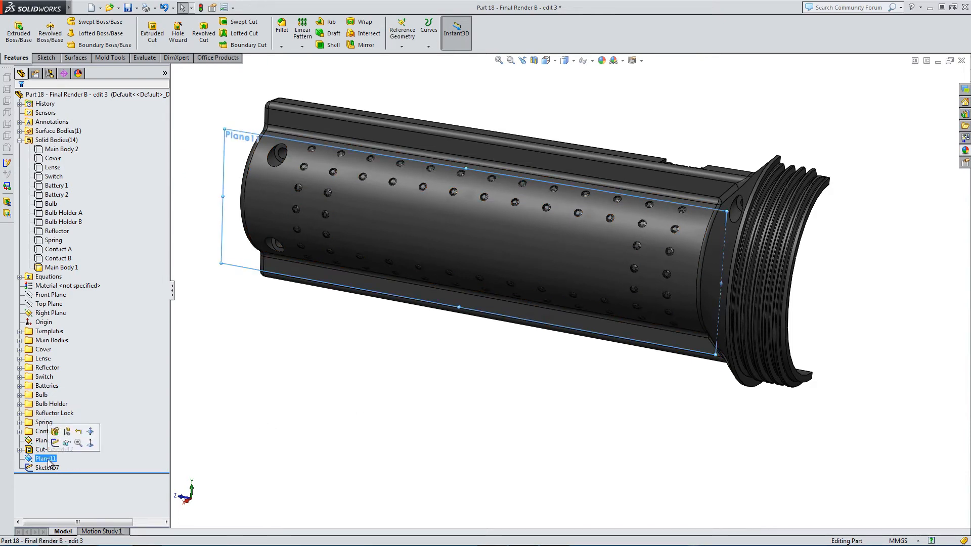
click(556, 61)
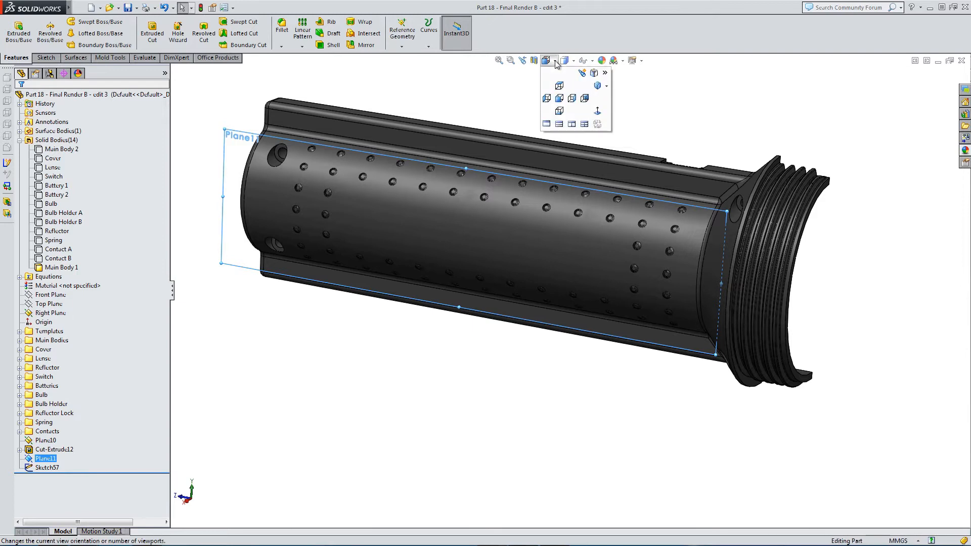
click(574, 100)
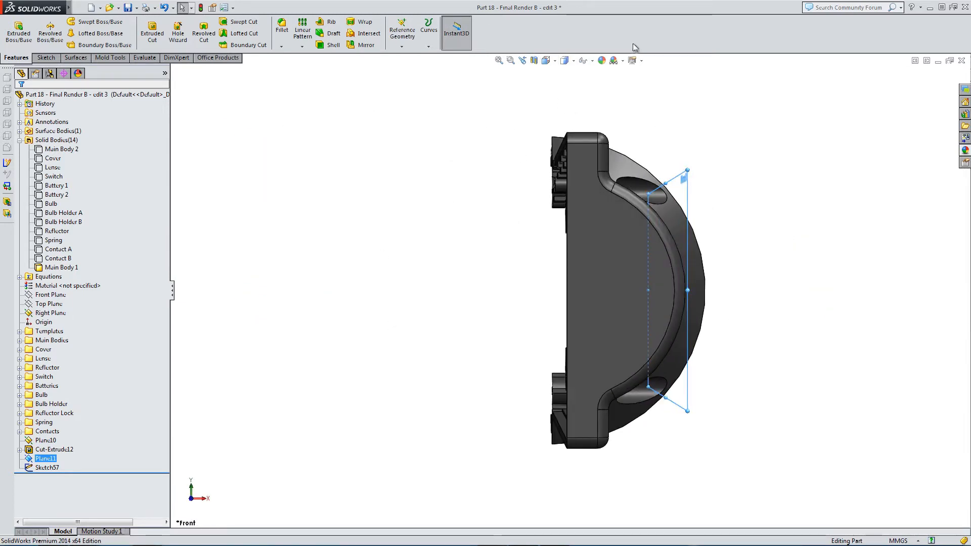
click(632, 61)
click(655, 94)
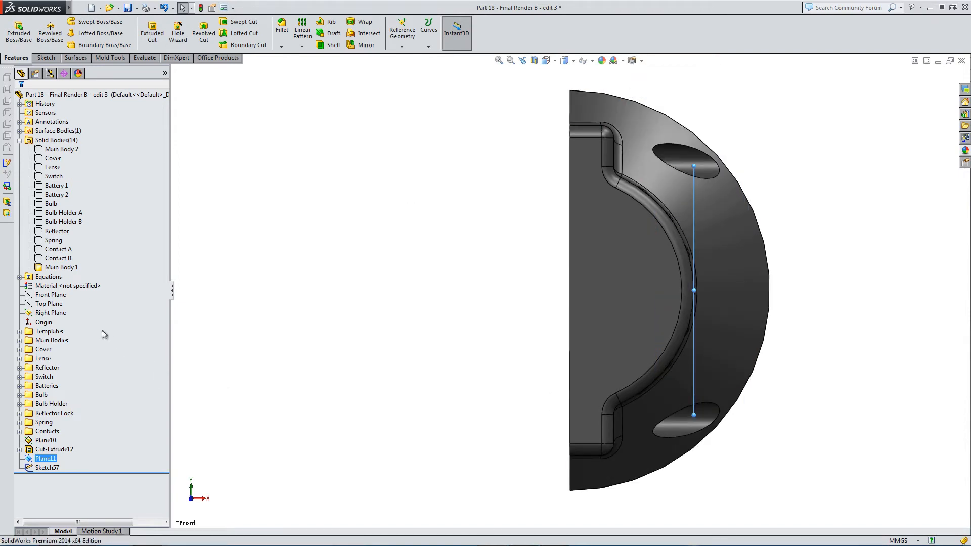
Examine Plane11's position relative to the Right Plane and the scalloped profile in Sketch57 on the body's curved face
middle_drag(542, 336, 499, 367)
scroll(625, 414, up, 2)
scroll(625, 414, up, 2)
middle_drag(625, 414, 586, 394)
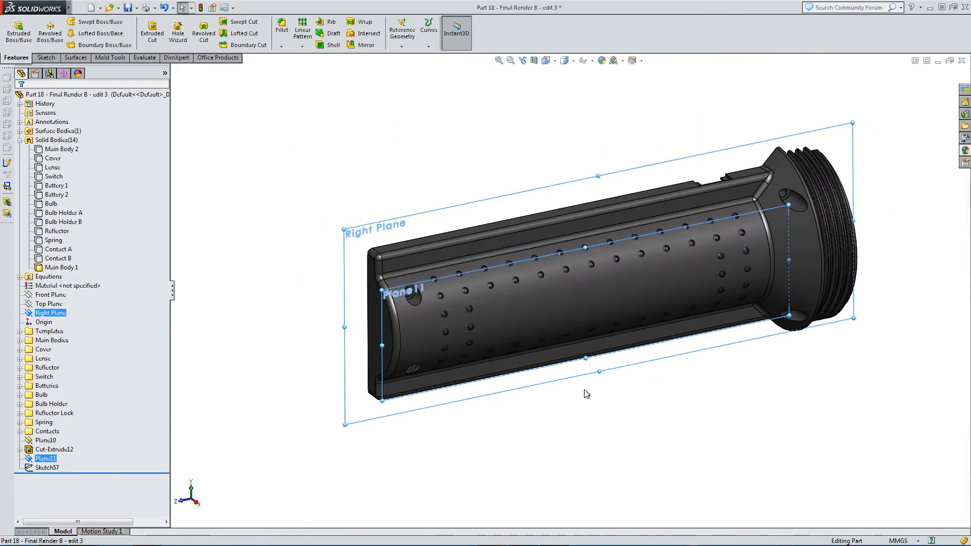
click(564, 456)
click(45, 458)
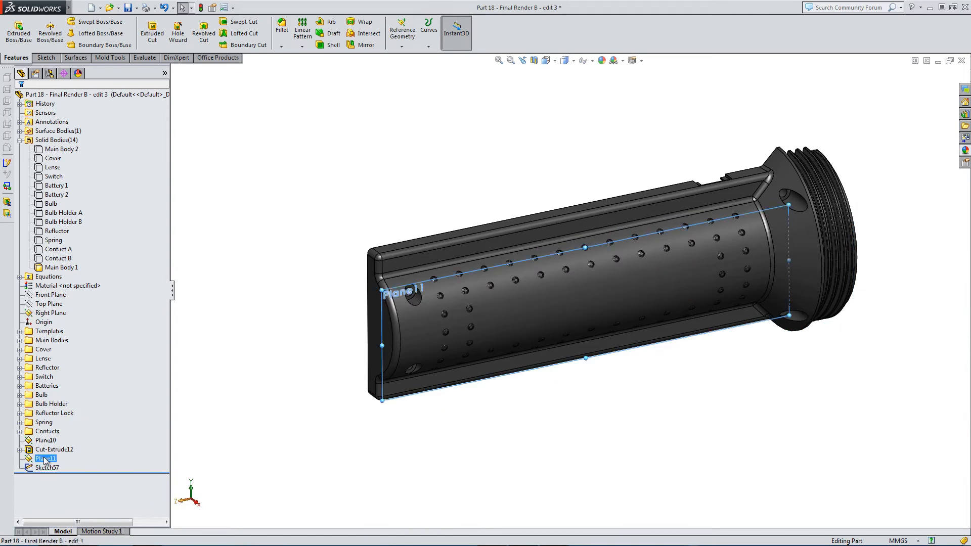
ctrl+click(56, 468)
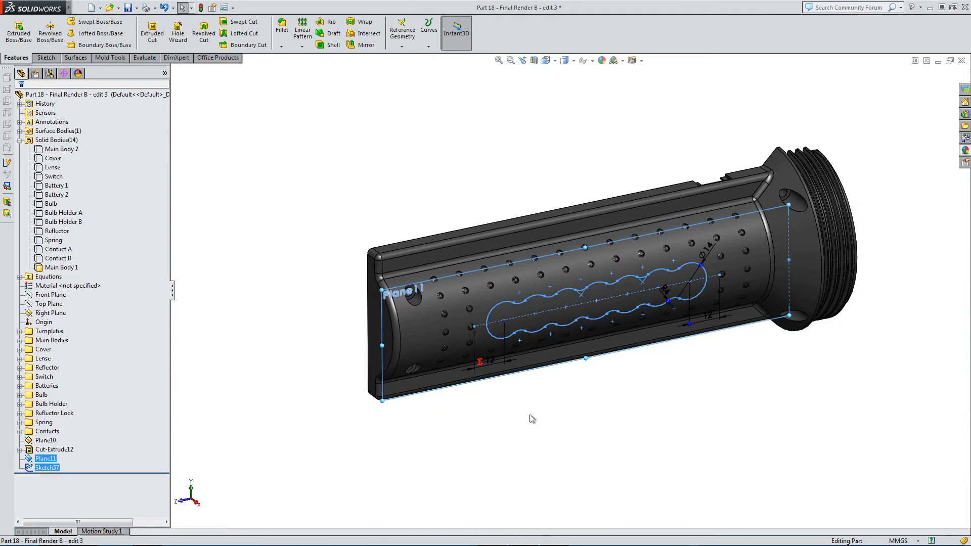
mouse_move(554, 408)
middle_down()
mouse_move(447, 386)
mouse_move(518, 367)
mouse_move(492, 364)
mouse_move(457, 378)
mouse_move(445, 405)
middle_up()
click(435, 472)
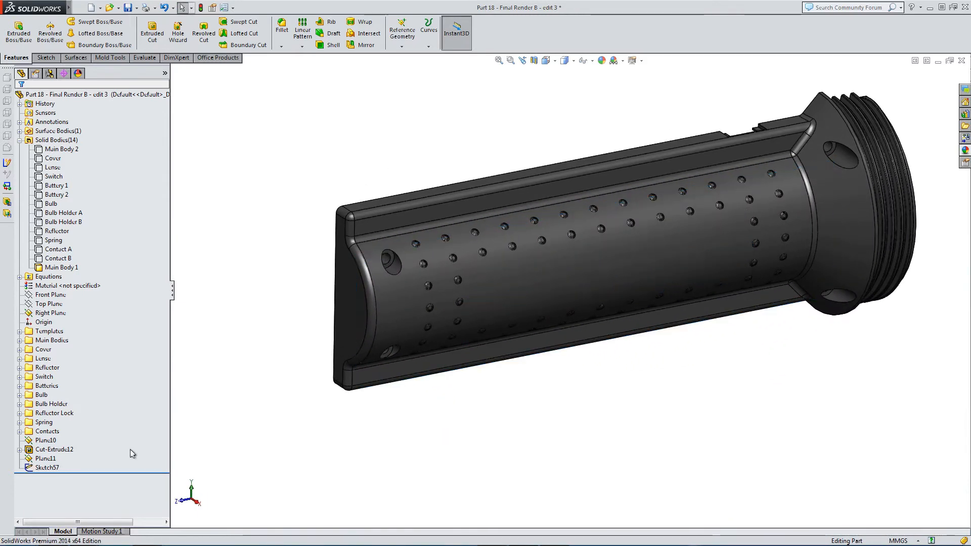
Open Plane11's definition, review its first and second references, and close it without changes
click(46, 459)
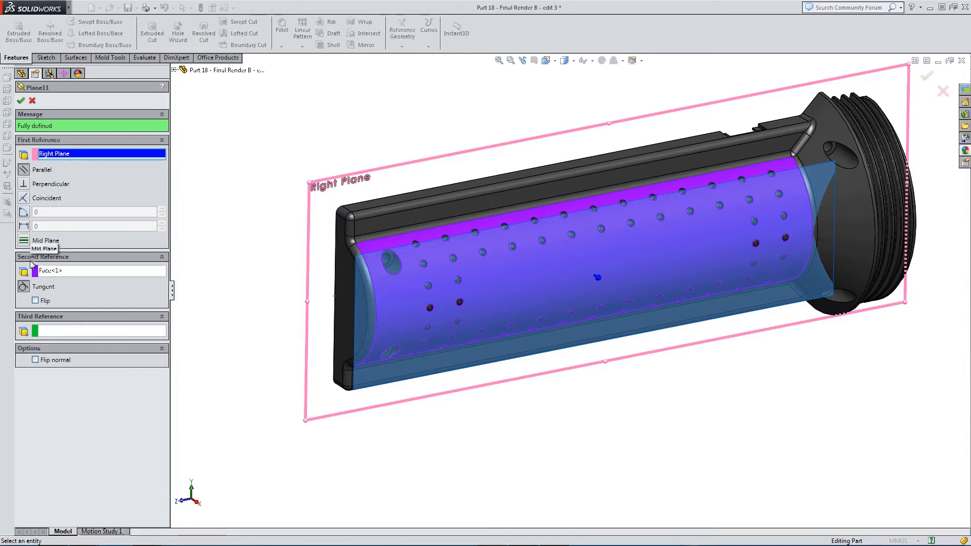
click(70, 271)
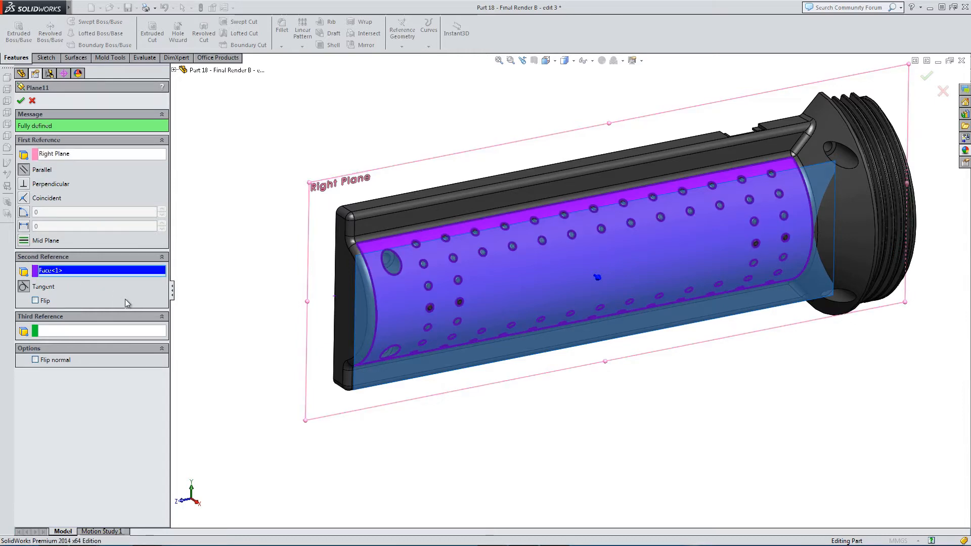
click(32, 102)
Open Sketch57 and examine the scalloped grip profile and its dimensions in the Right view, leaving the sketch unchanged
click(86, 466)
click(51, 439)
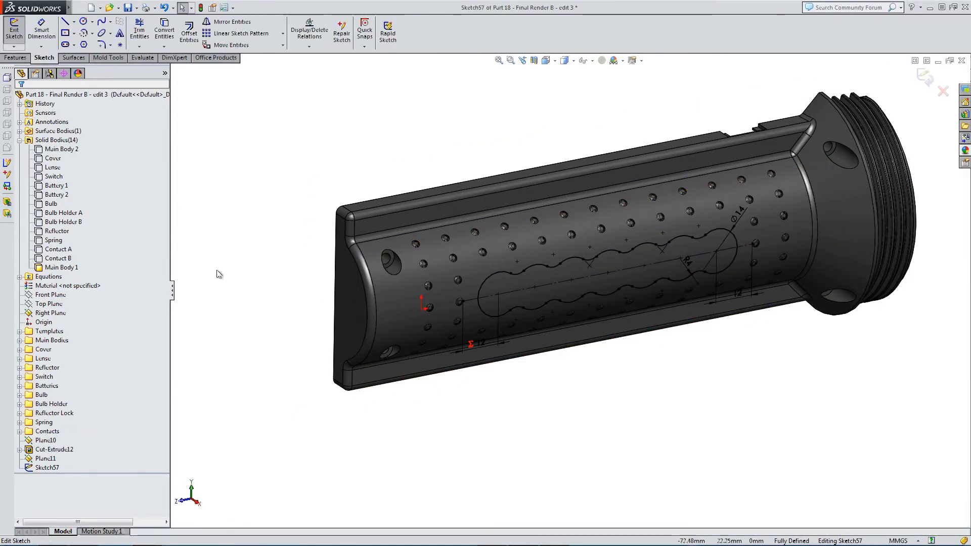
click(547, 61)
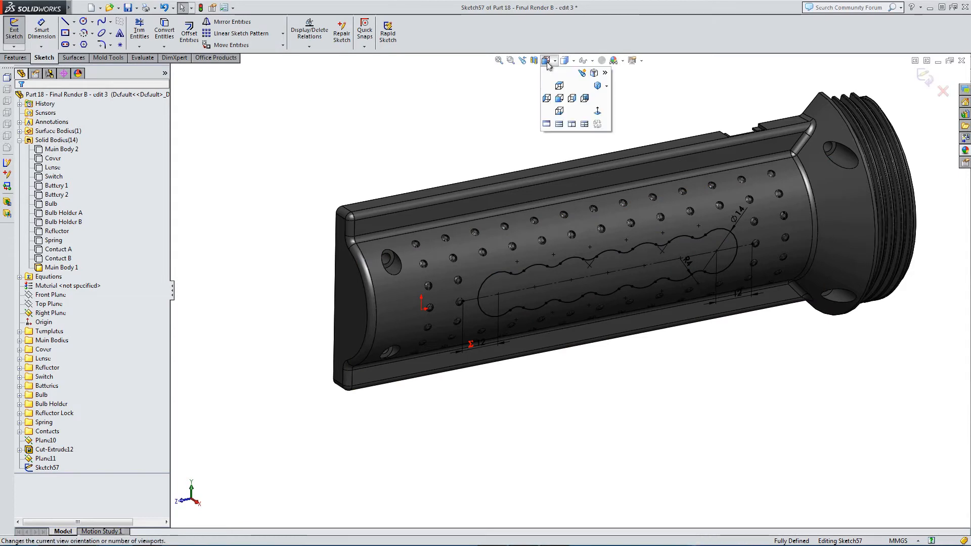
click(560, 99)
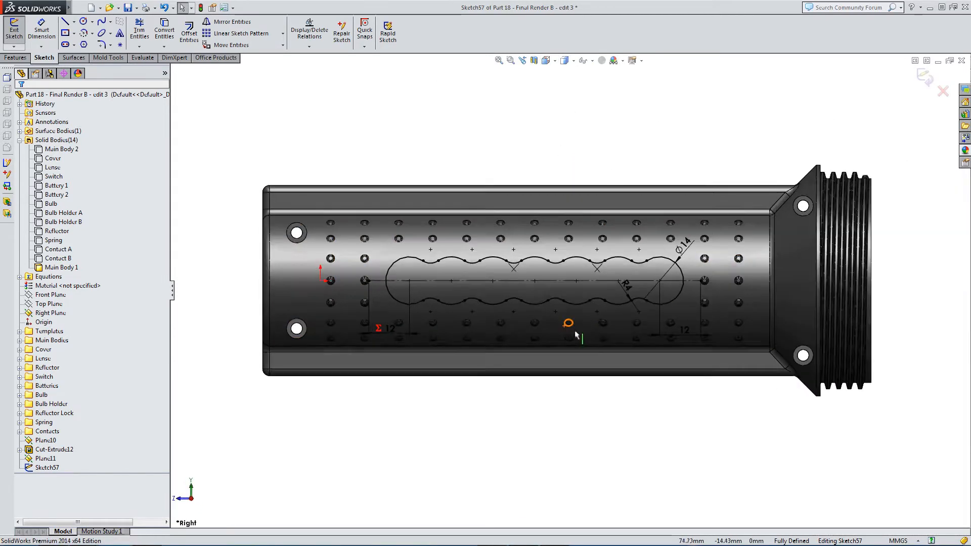
scroll(576, 335, down, 2)
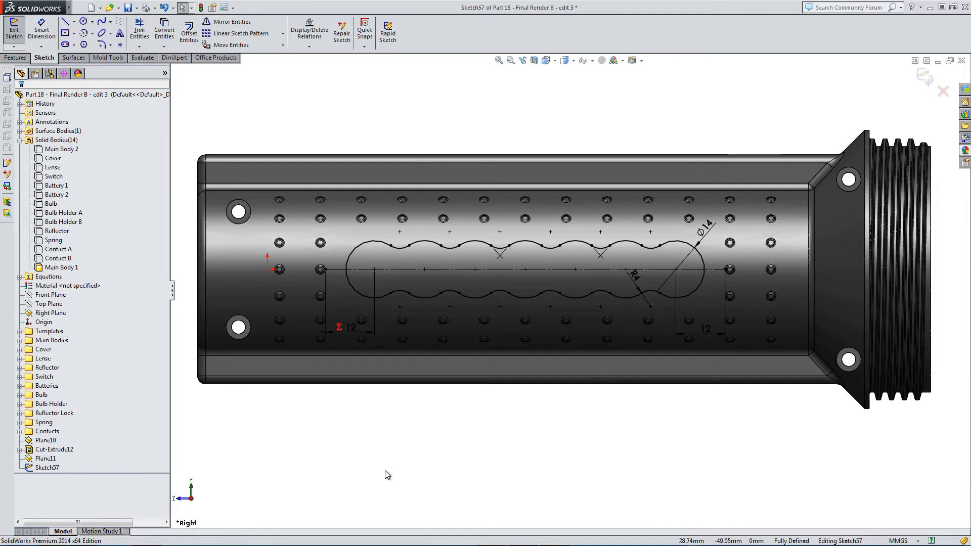
scroll(414, 473, down, 2)
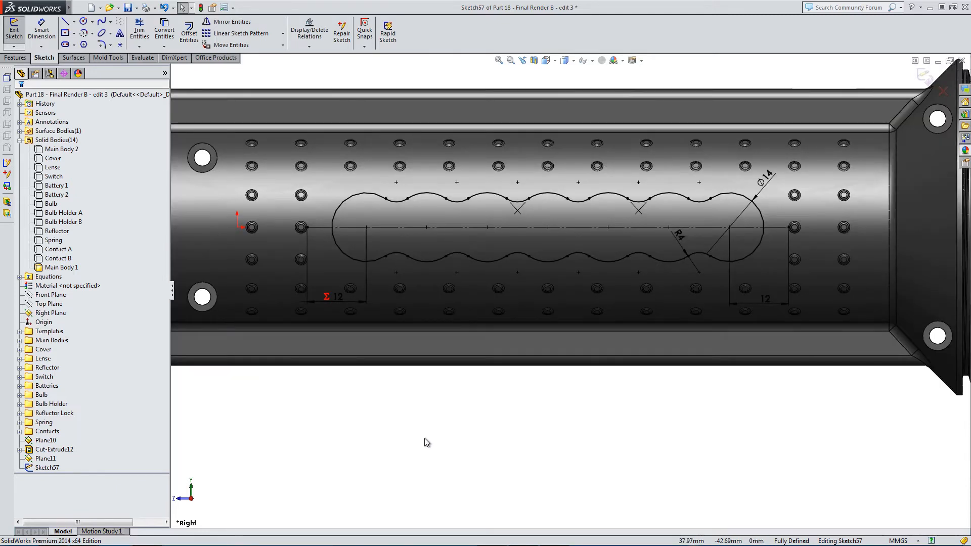
scroll(425, 443, up, 2)
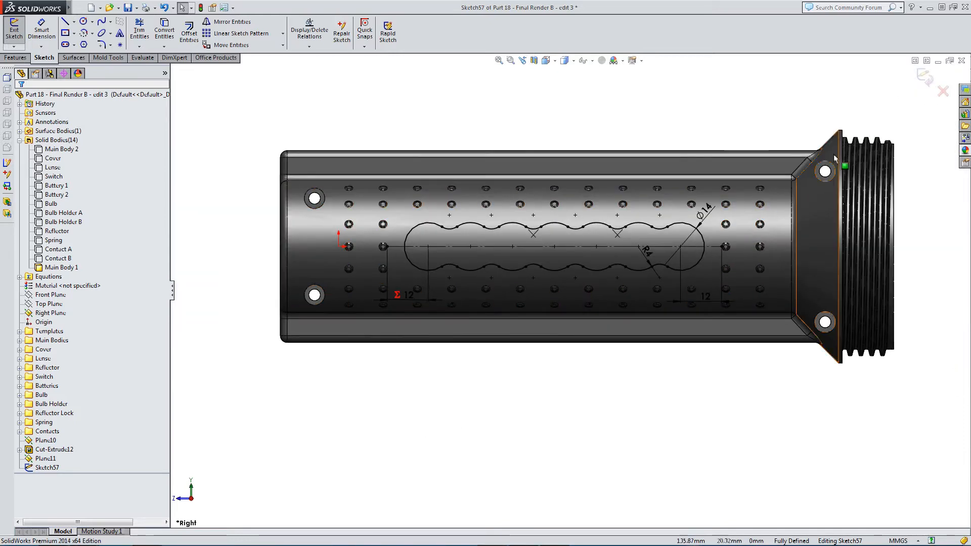
click(929, 80)
Wrap Sketch57 onto the body's curved outer face as an emboss with a thickness of 1 mm
mouse_move(609, 401)
middle_down()
mouse_move(659, 407)
mouse_move(678, 436)
mouse_move(657, 427)
mouse_move(639, 443)
middle_up()
click(47, 468)
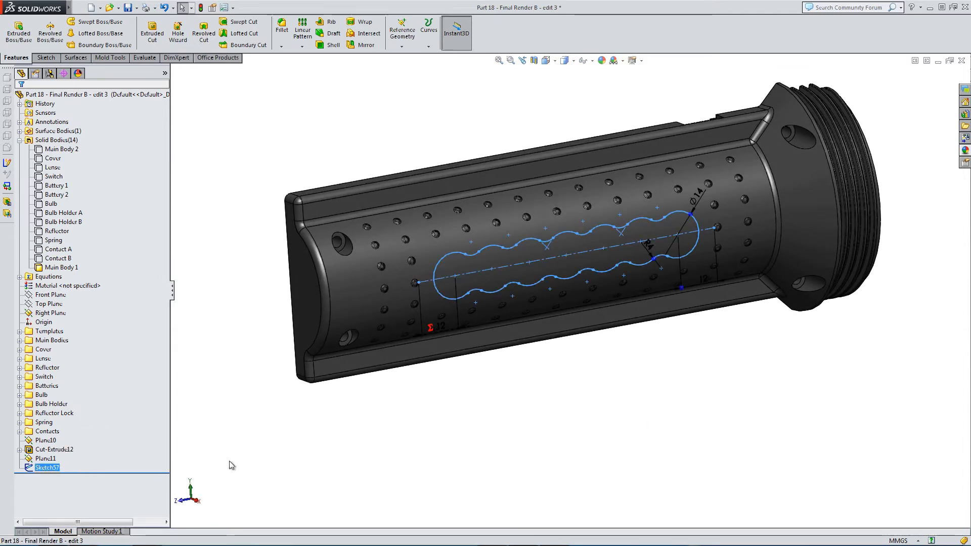
click(362, 22)
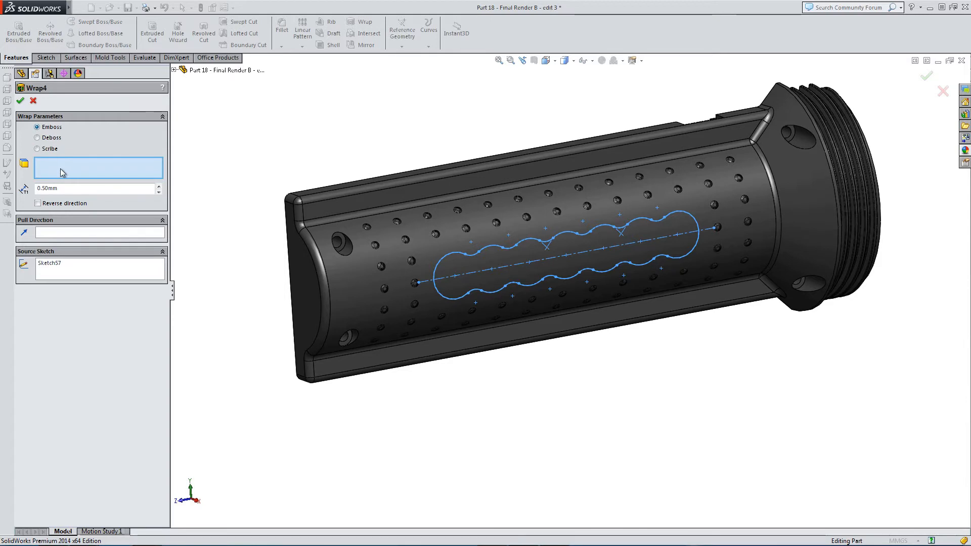
click(429, 250)
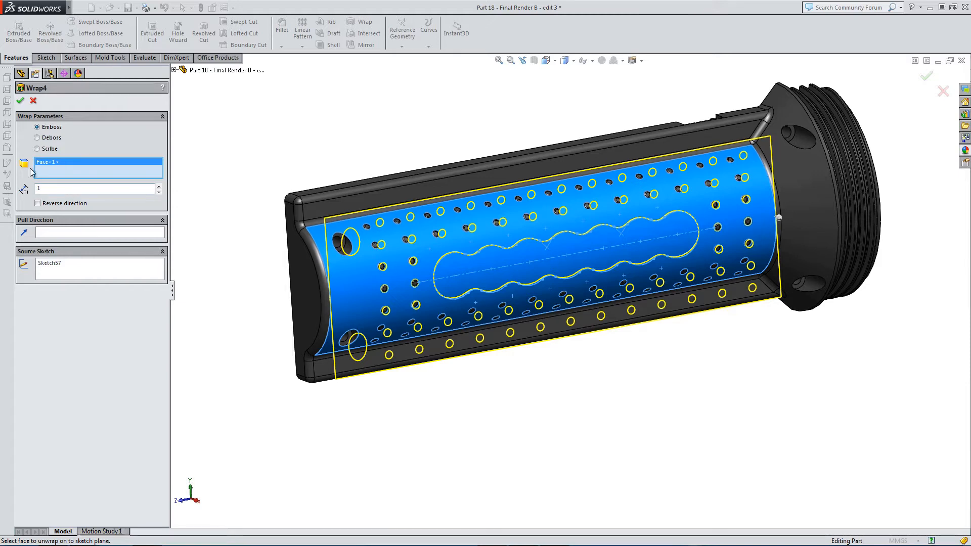
click(20, 102)
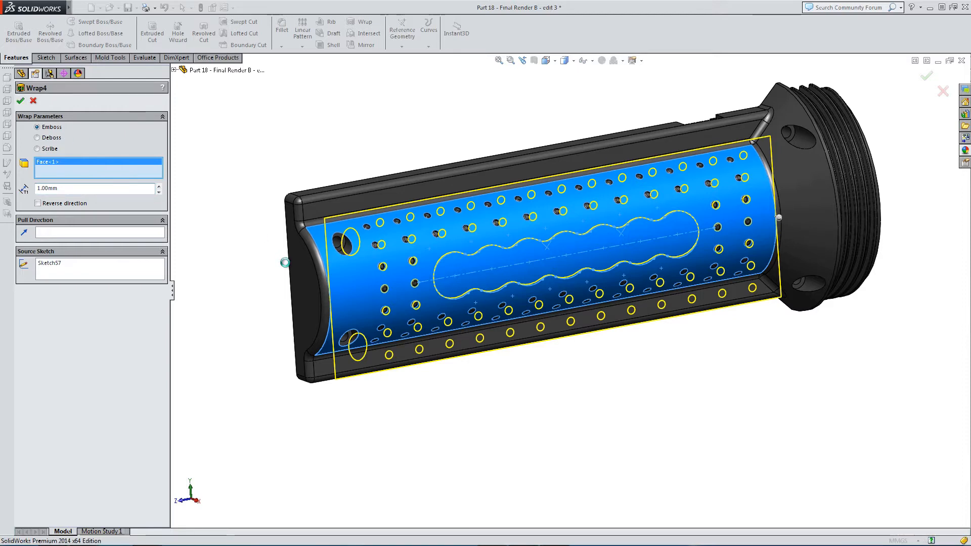
Inspect the embossed scalloped grip pad on the curved face up close and from several angles
middle_drag(563, 230, 627, 223)
scroll(548, 253, down, 5)
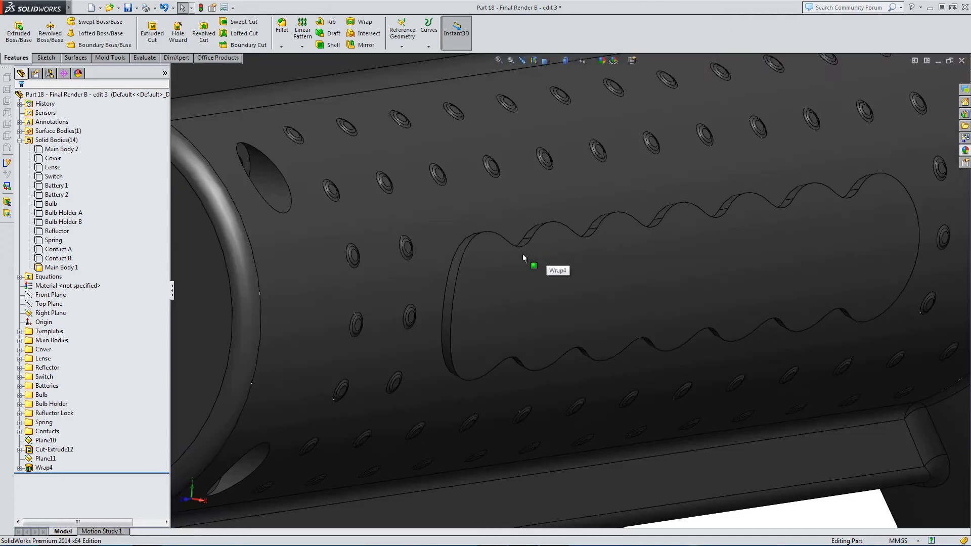
scroll(523, 258, up, 3)
scroll(496, 293, up, 4)
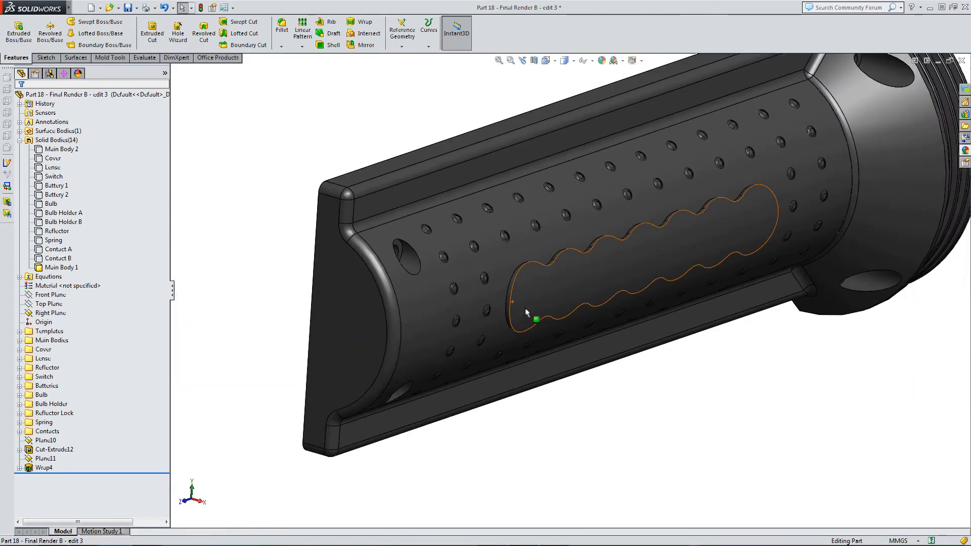
middle_drag(537, 311, 458, 304)
key(z)
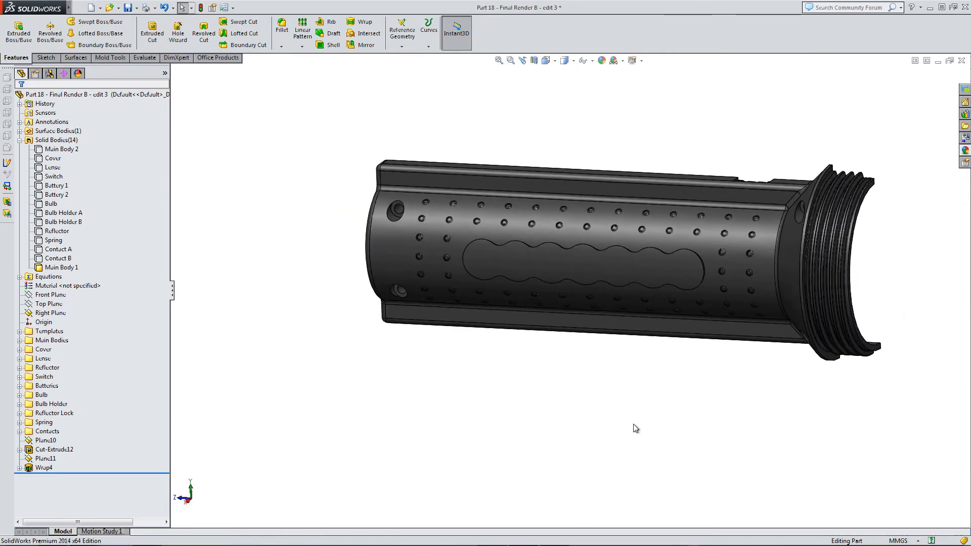
Start a new sketch on Plane11
click(44, 459)
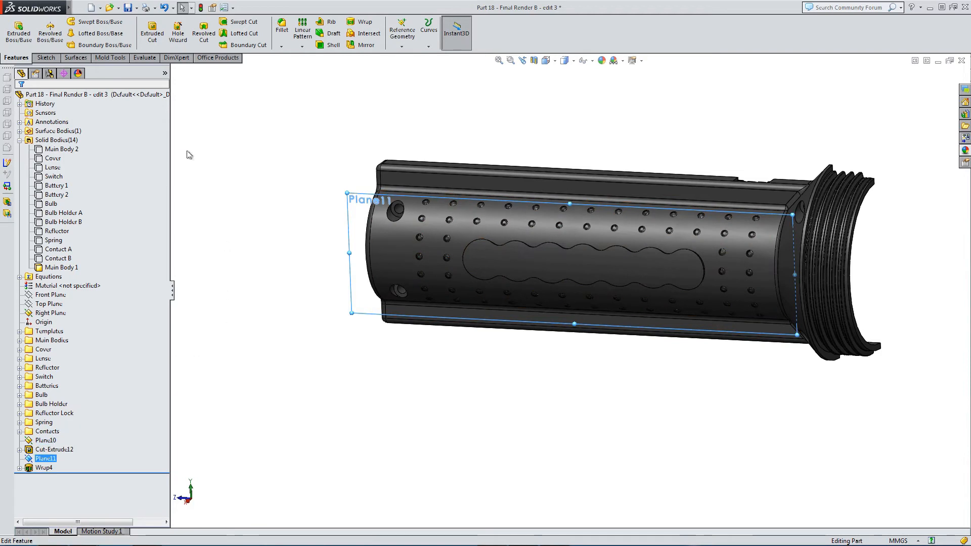
click(46, 57)
click(14, 30)
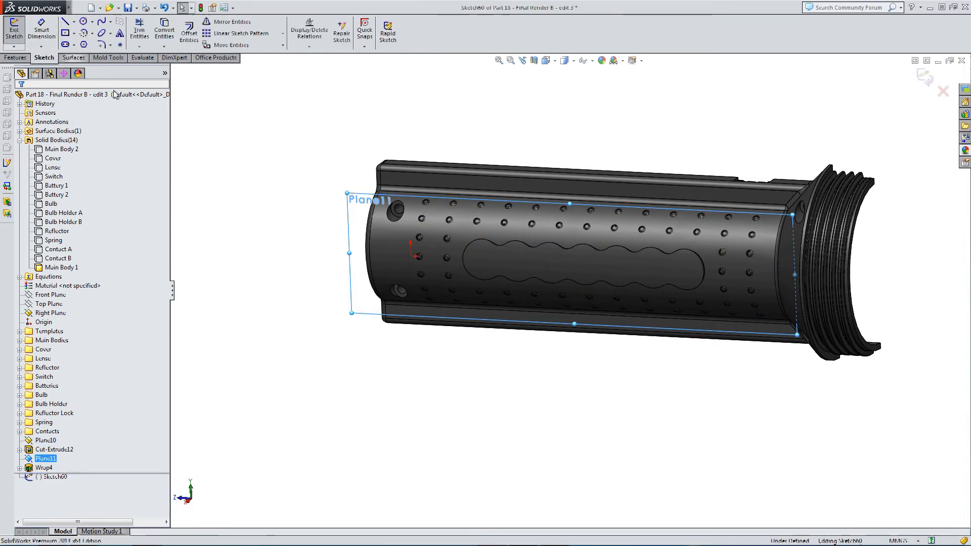
click(342, 254)
Show Sketch57 under the Wrap4 feature as a visible reference for the new sketch
click(19, 468)
click(49, 477)
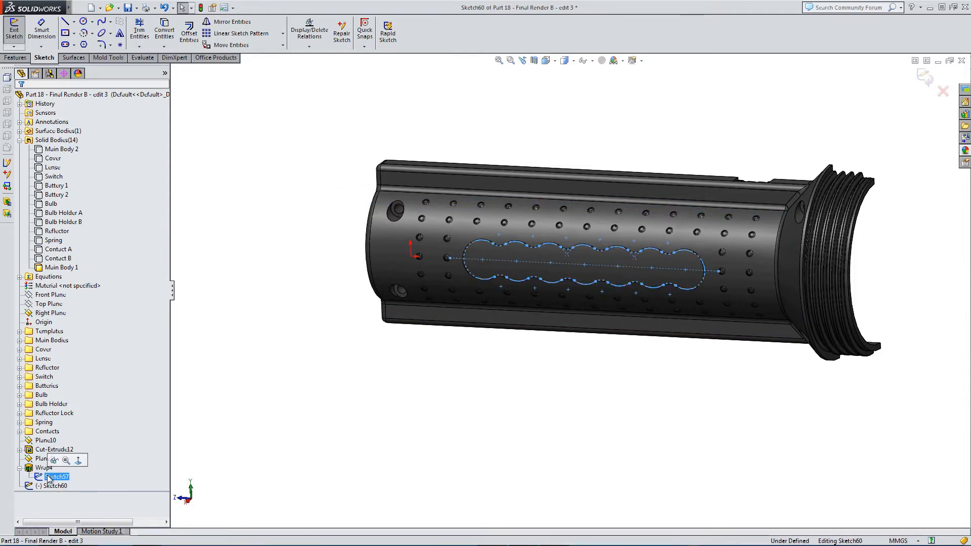
click(54, 460)
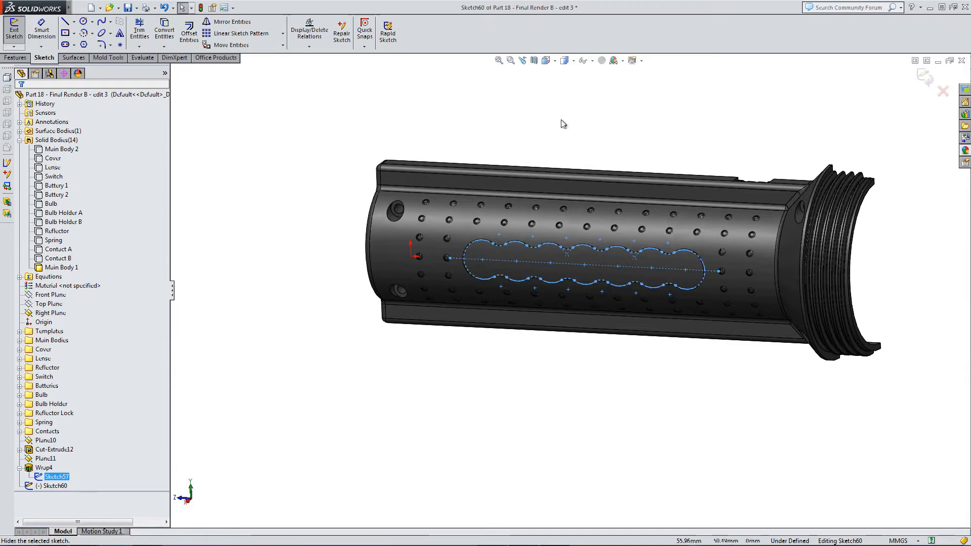
click(592, 61)
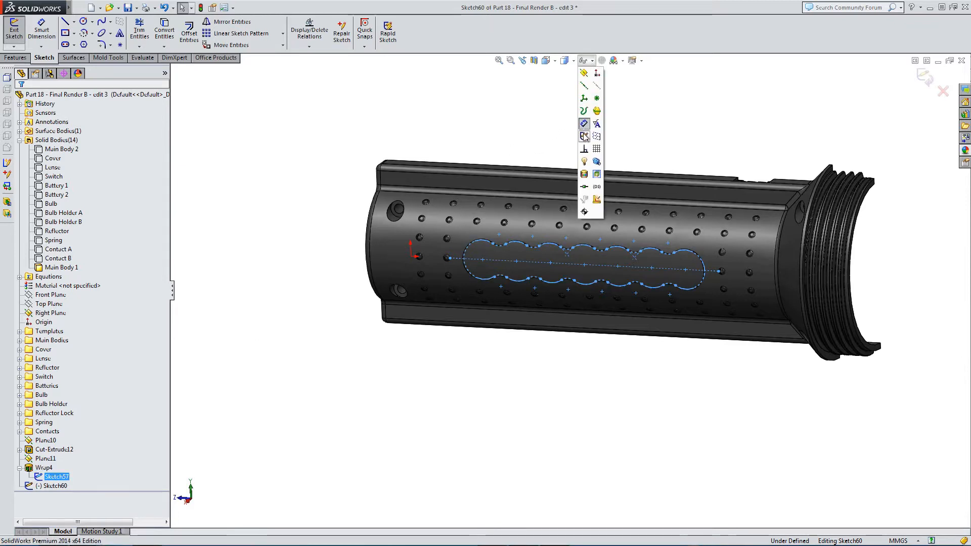
click(292, 305)
middle_drag(506, 372, 551, 349)
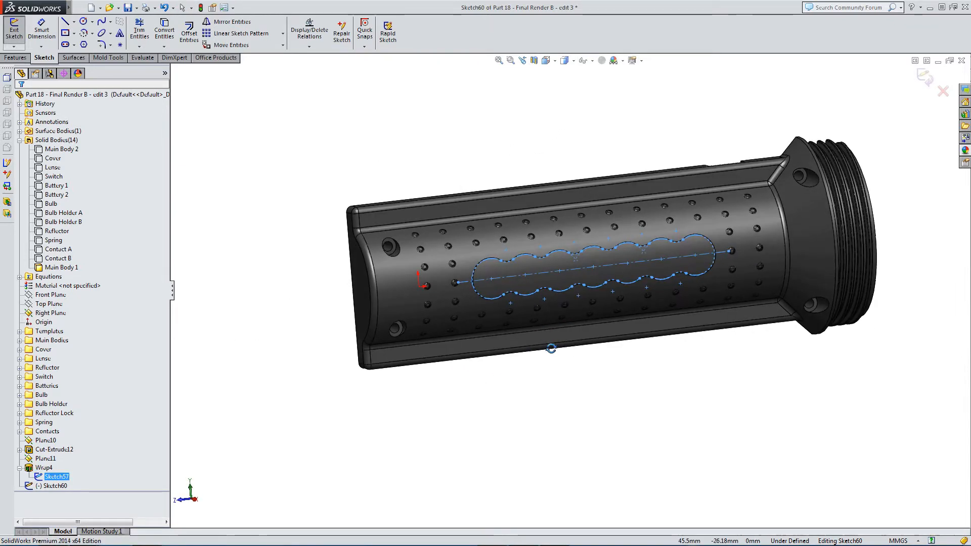
scroll(673, 278, down, 1)
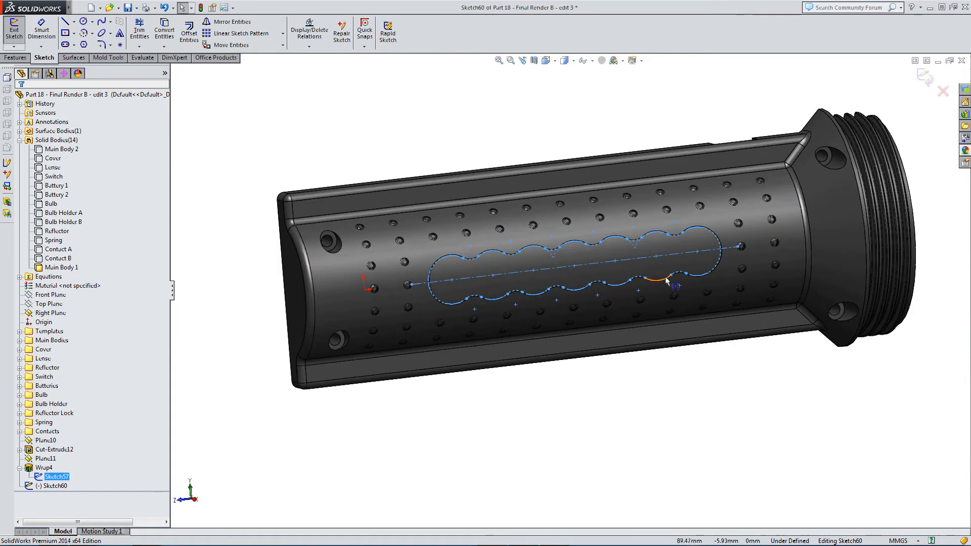
Sketch two circles of about 12 mm radius, one centred on each end lobe of the scalloped grip outline
click(84, 22)
click(452, 280)
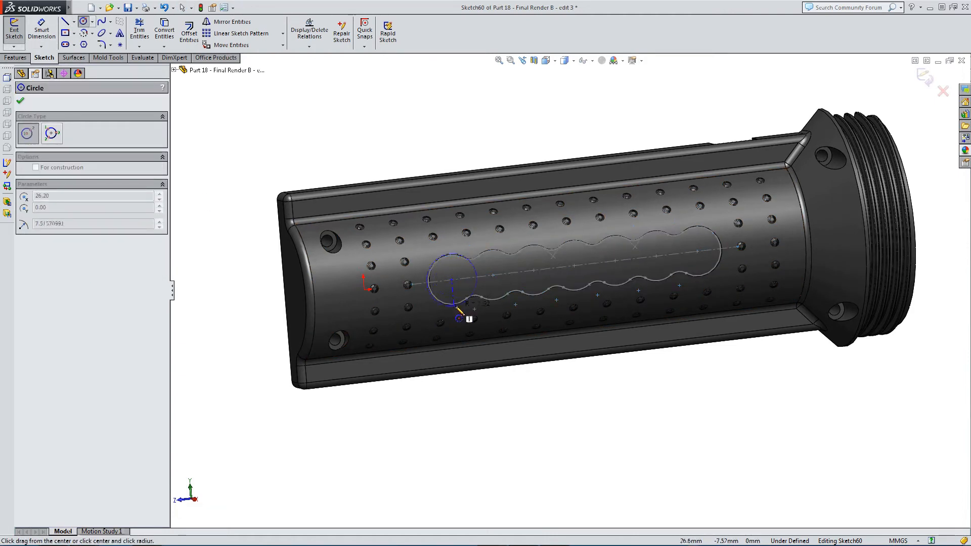
click(455, 321)
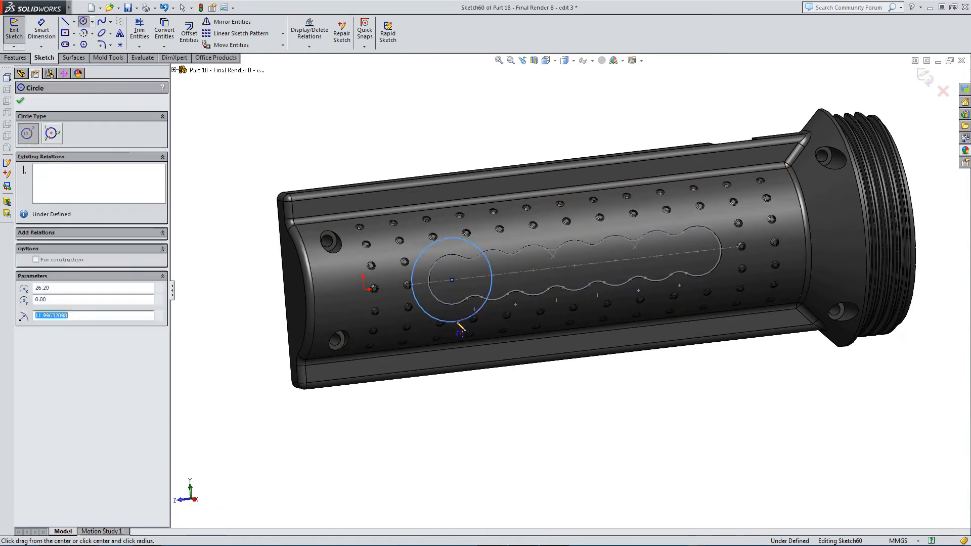
click(697, 251)
click(700, 294)
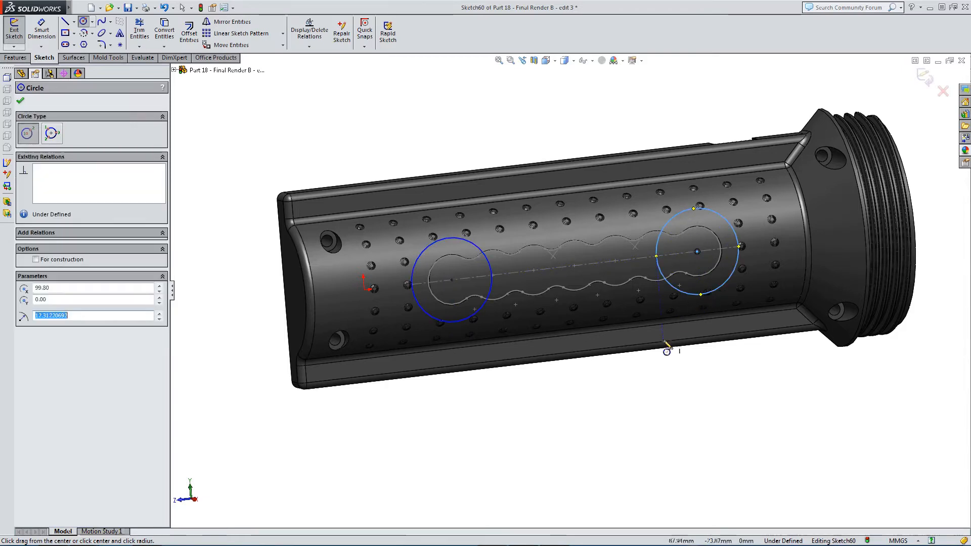
key(Escape)
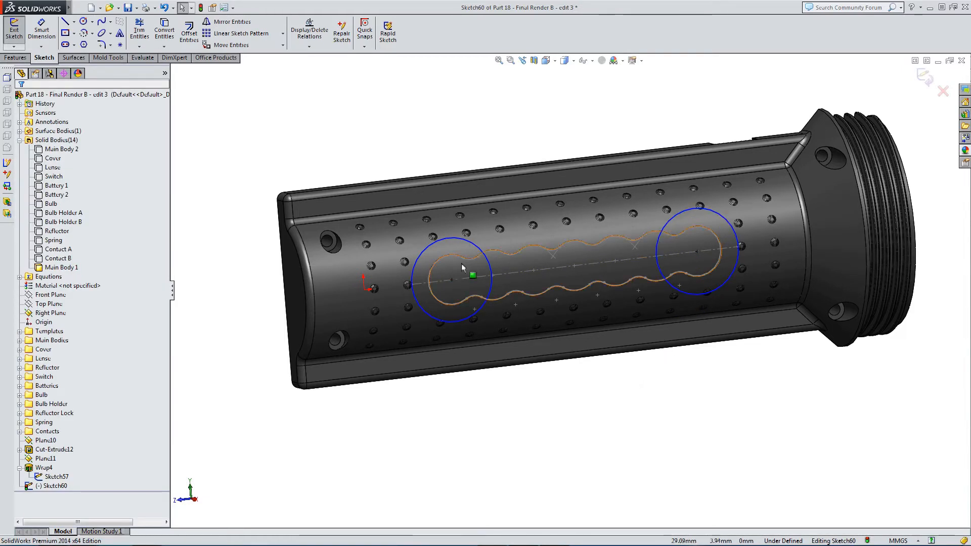
Shrink the circle near the sketch origin to about 5.7 mm radius so it fits inside its end lobe
scroll(484, 260, down, 4)
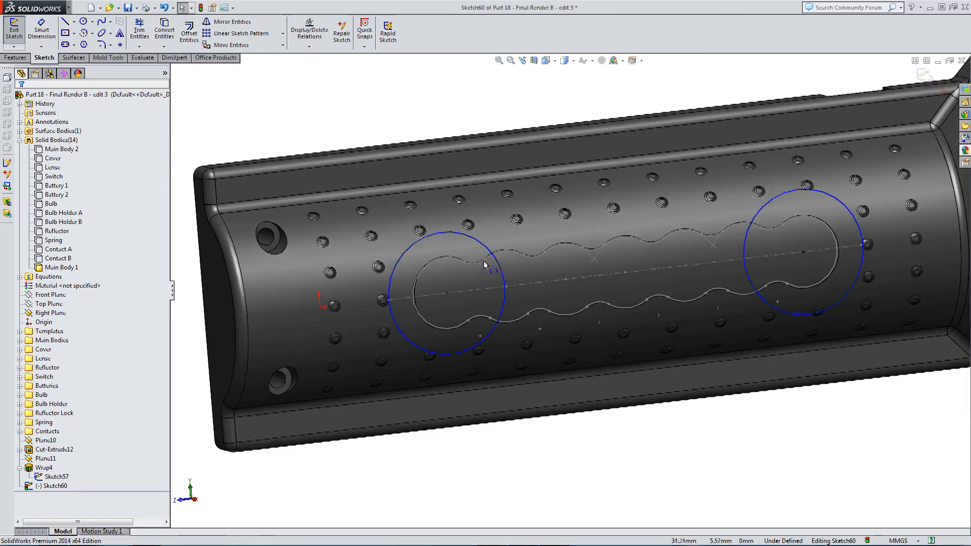
click(450, 269)
drag(450, 267, 449, 268)
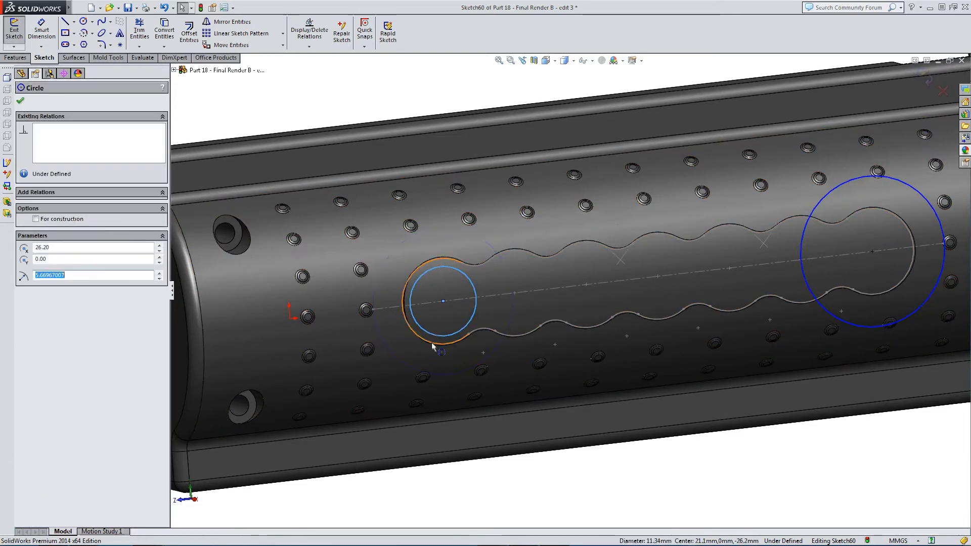
Dimension the gap between the shrunken circle and the surrounding lobe arc as 1 mm
scroll(415, 349, down, 2)
click(47, 25)
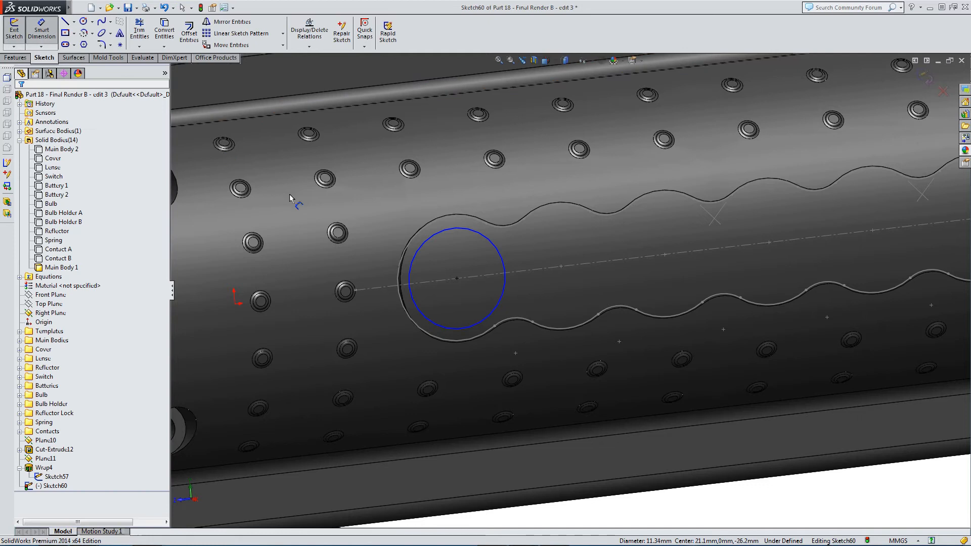
click(397, 276)
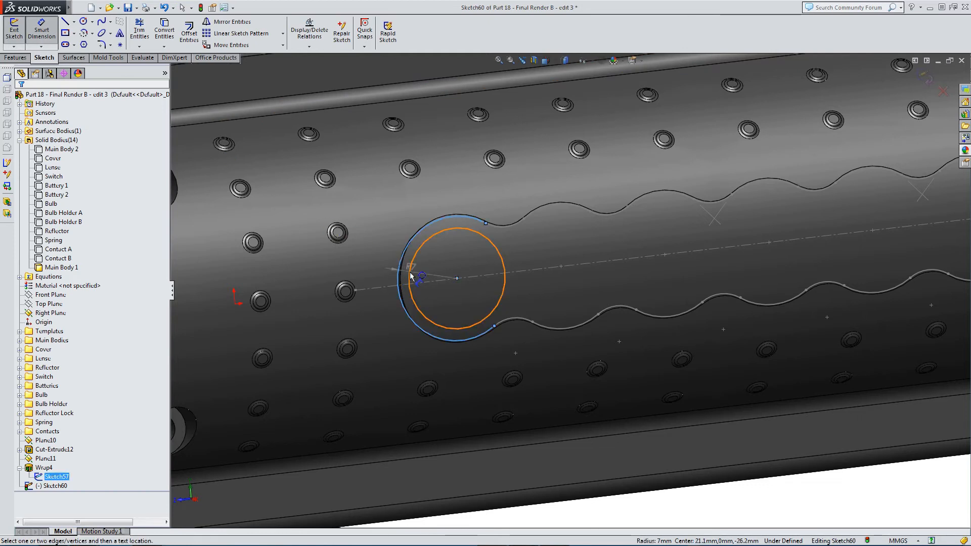
click(409, 274)
click(365, 249)
text(1)
key(Return)
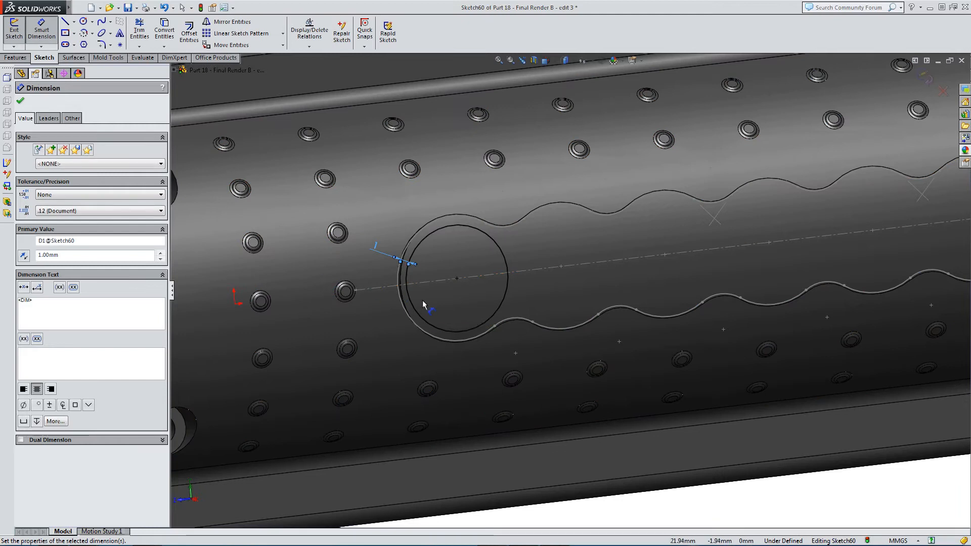
key(Escape)
Apply an Equal relation between the two end circles
scroll(639, 281, up, 3)
scroll(639, 281, up, 1)
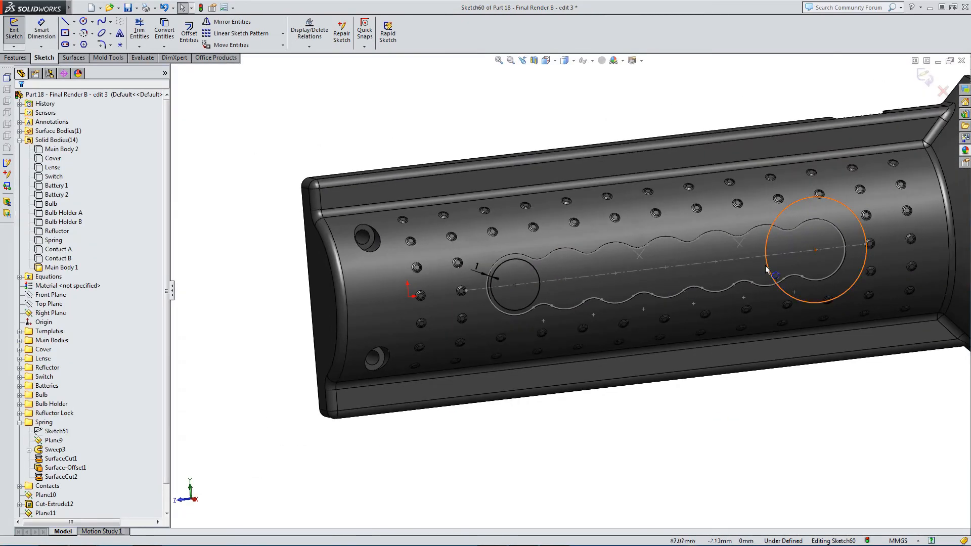
click(541, 291)
ctrl+click(541, 292)
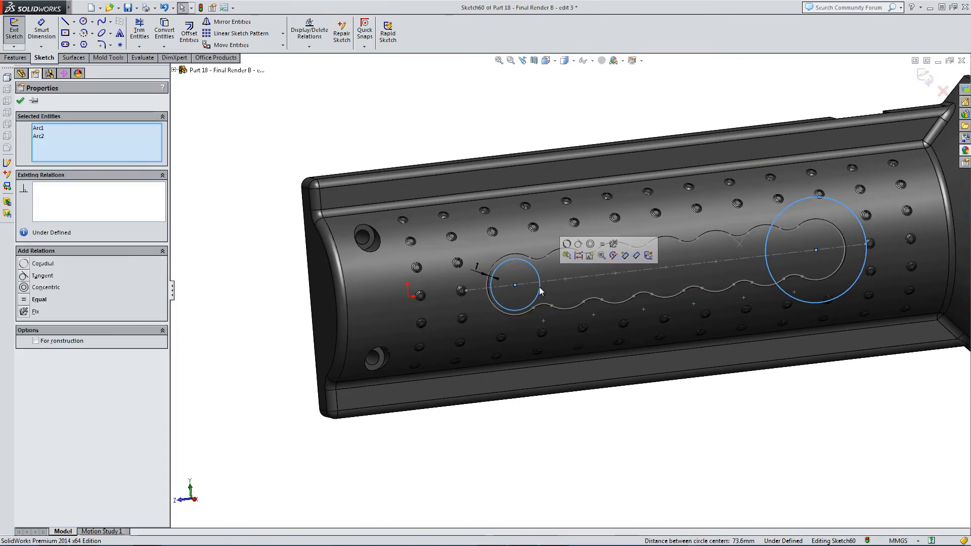
click(604, 245)
click(617, 431)
middle_drag(617, 431, 537, 479)
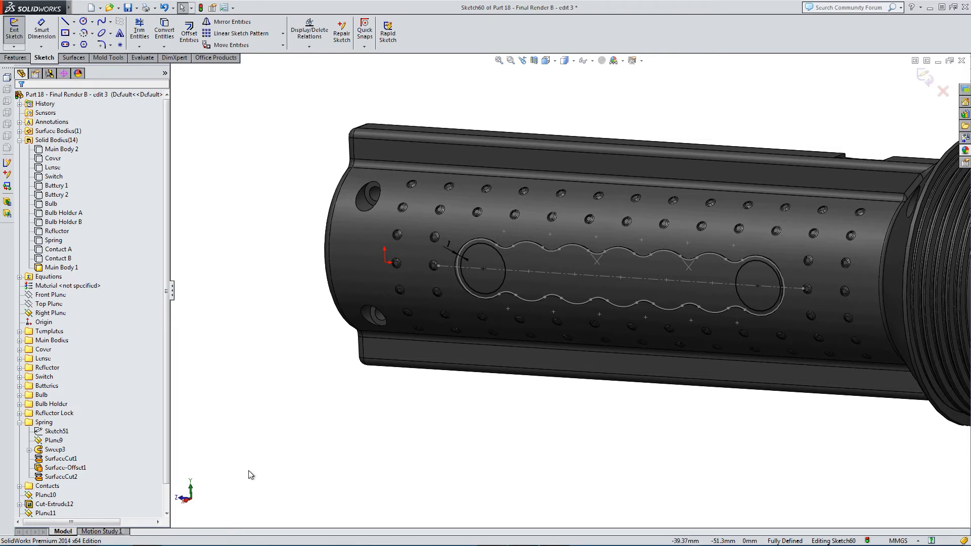
Close the circle sketch and wrap Sketch60 onto the raised grip face as a deboss with a depth of 1 mm
scroll(154, 266, down, 1)
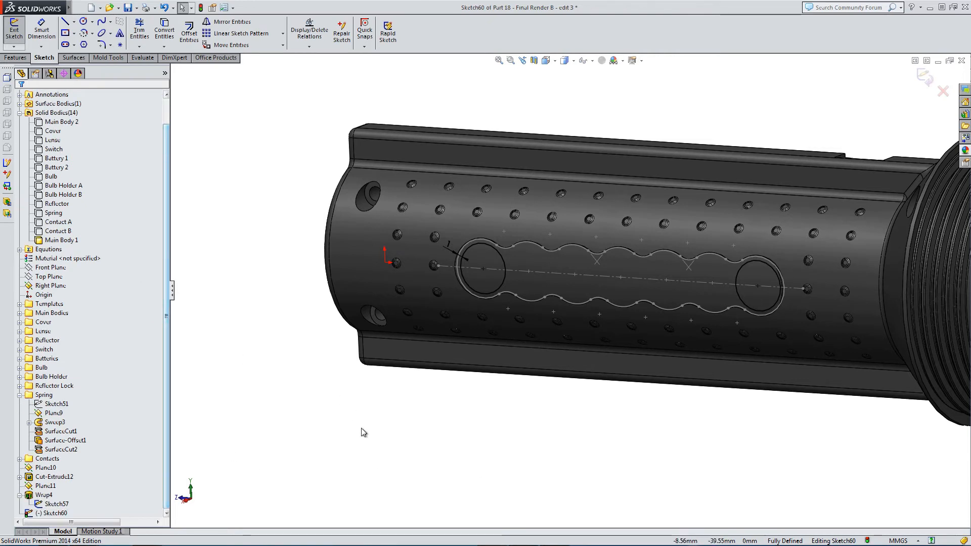
click(20, 396)
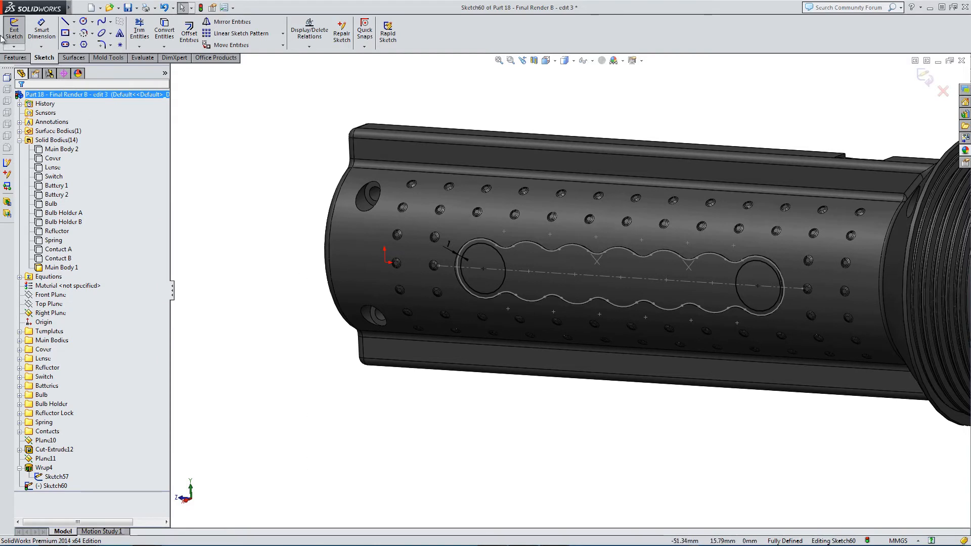
click(15, 58)
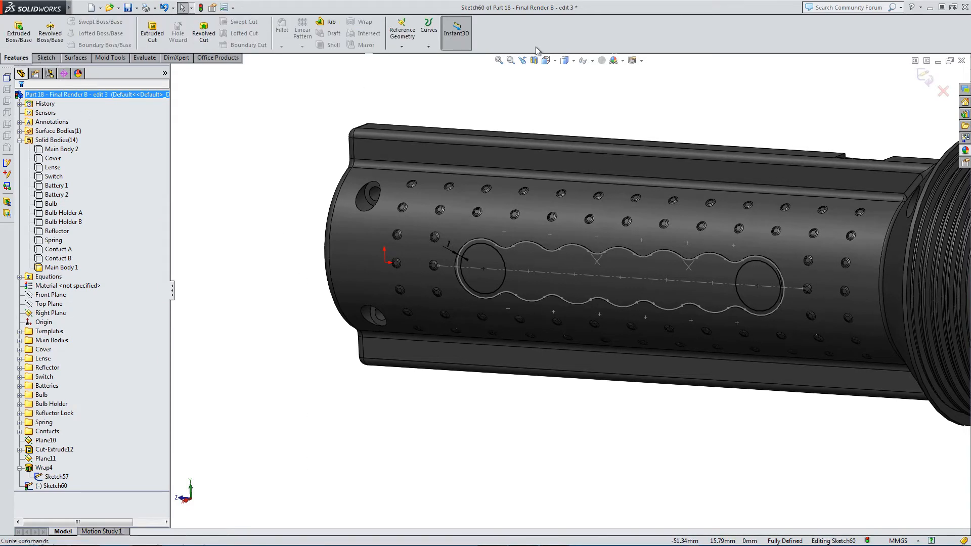
click(921, 76)
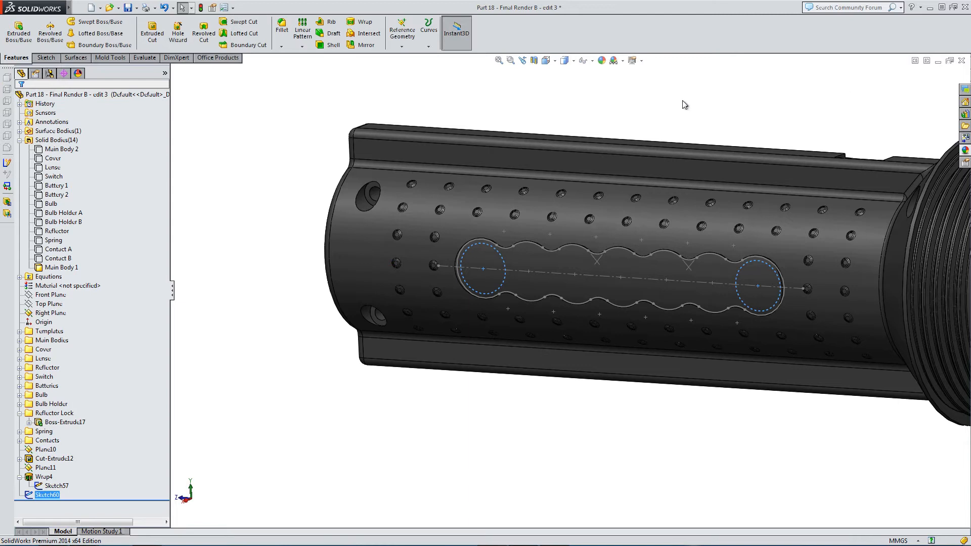
click(352, 23)
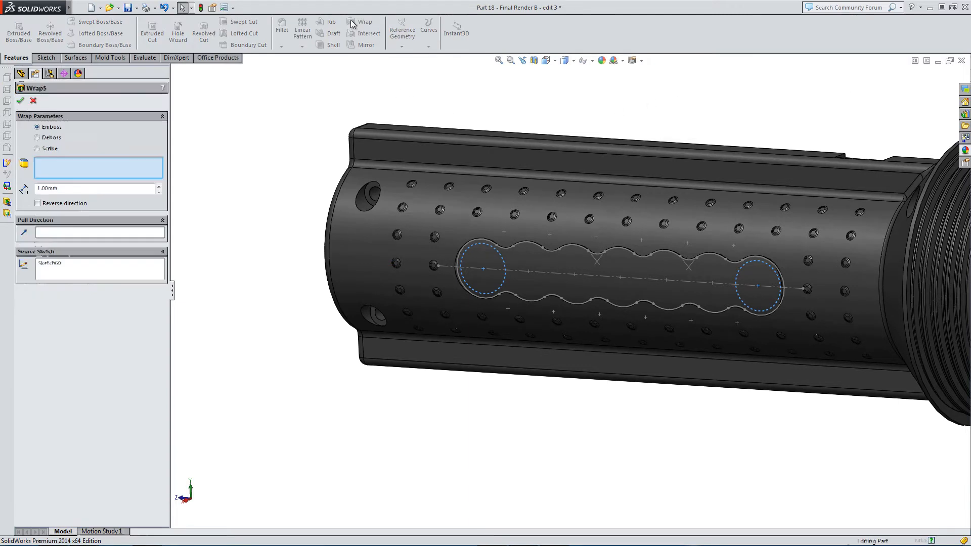
click(45, 141)
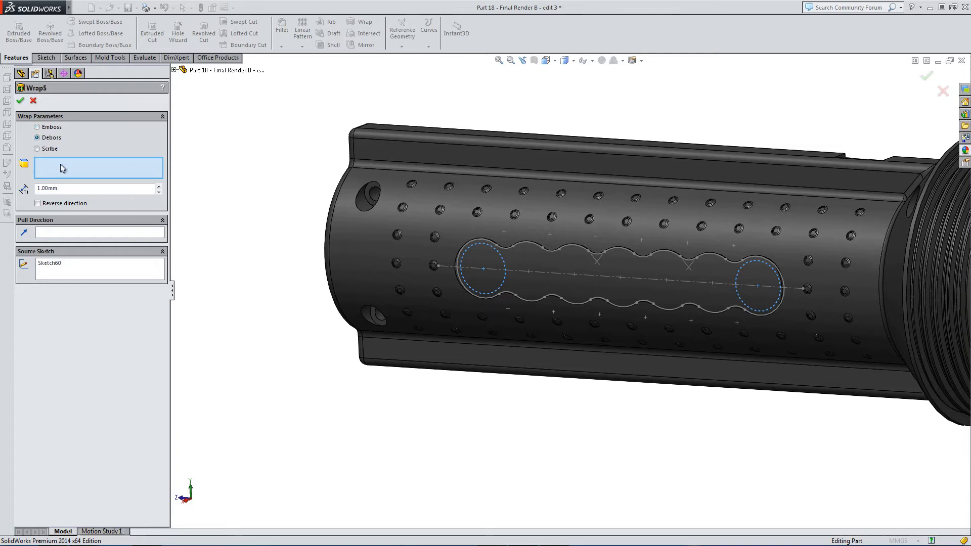
click(531, 258)
middle_drag(516, 270, 581, 326)
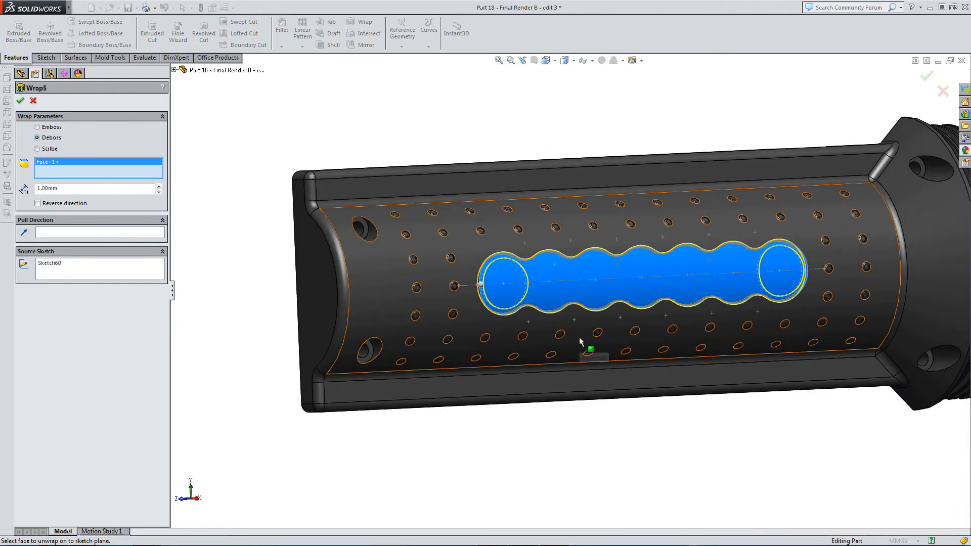
click(21, 101)
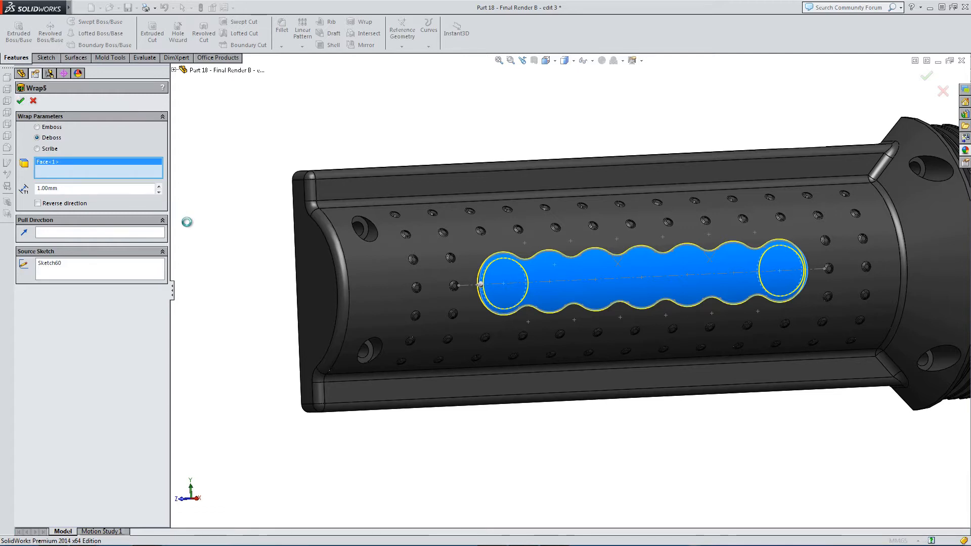
Check the debossed circles on the grip from several angles and start another sketch on Plane11
scroll(690, 302, up, 3)
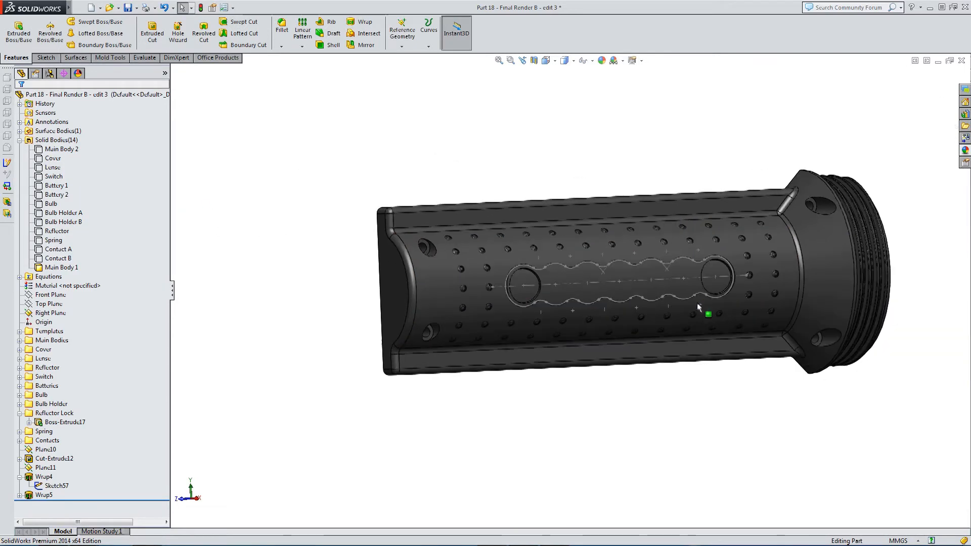
click(593, 62)
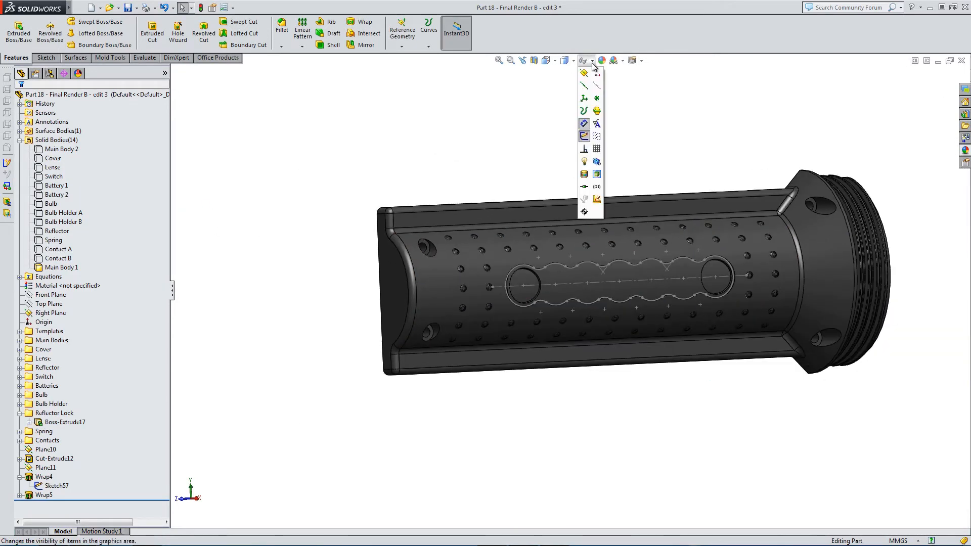
scroll(581, 283, down, 5)
middle_drag(551, 304, 589, 328)
middle_drag(590, 327, 540, 340)
scroll(590, 329, up, 3)
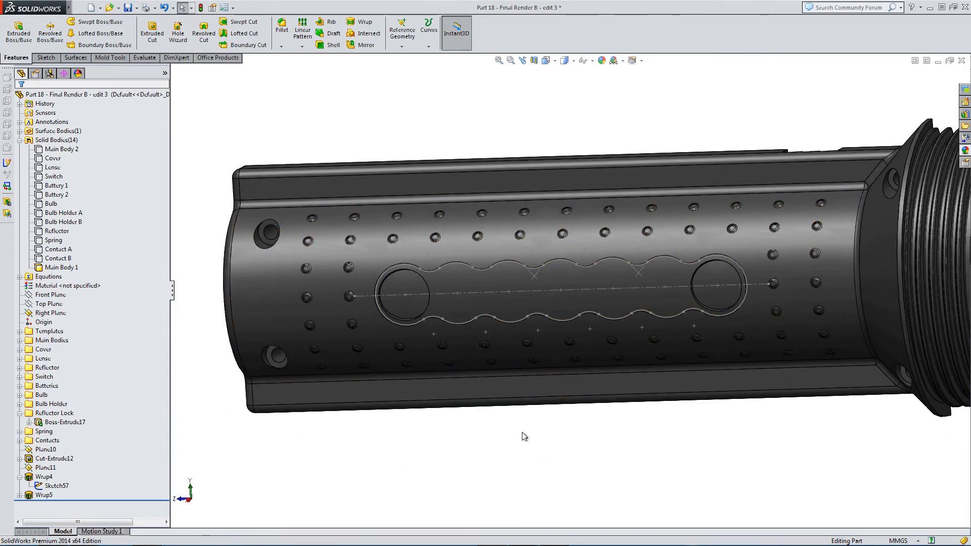
click(49, 469)
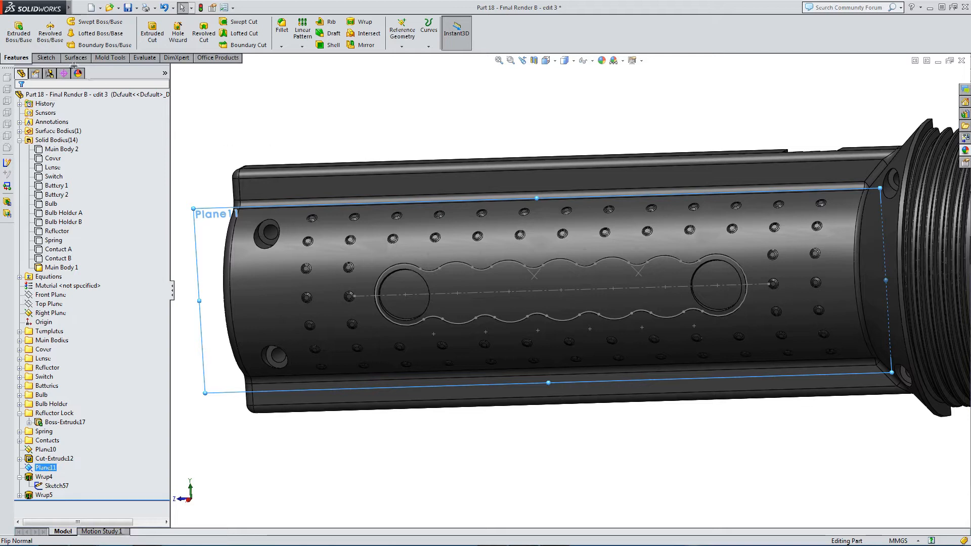
click(46, 57)
click(14, 30)
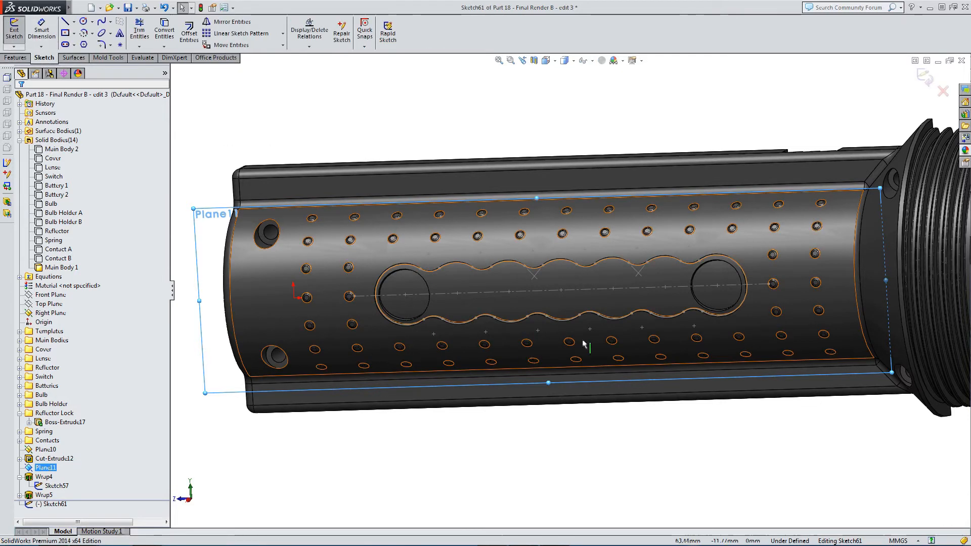
Offset the grip's centerline by 3.5 mm toward the lower scalloped edge
scroll(565, 314, down, 3)
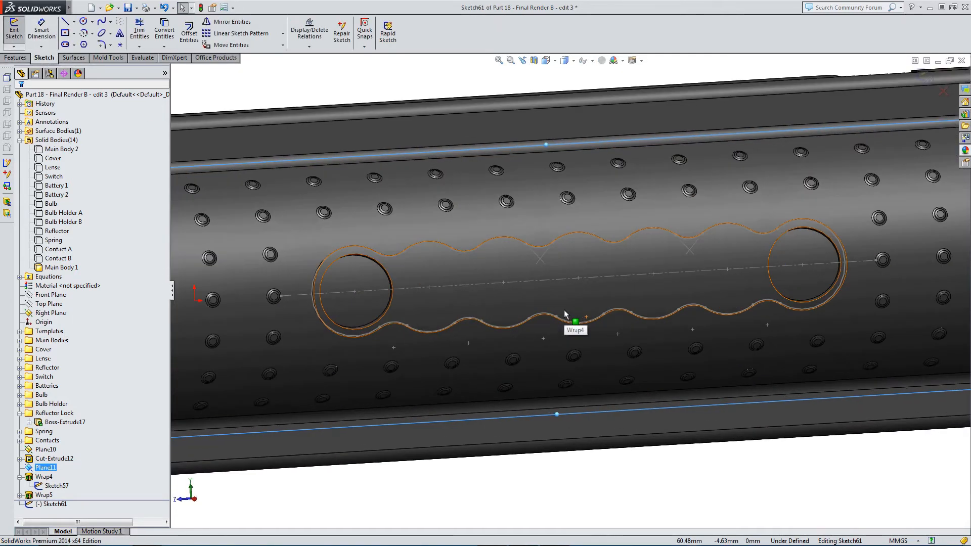
click(189, 33)
click(454, 291)
click(72, 128)
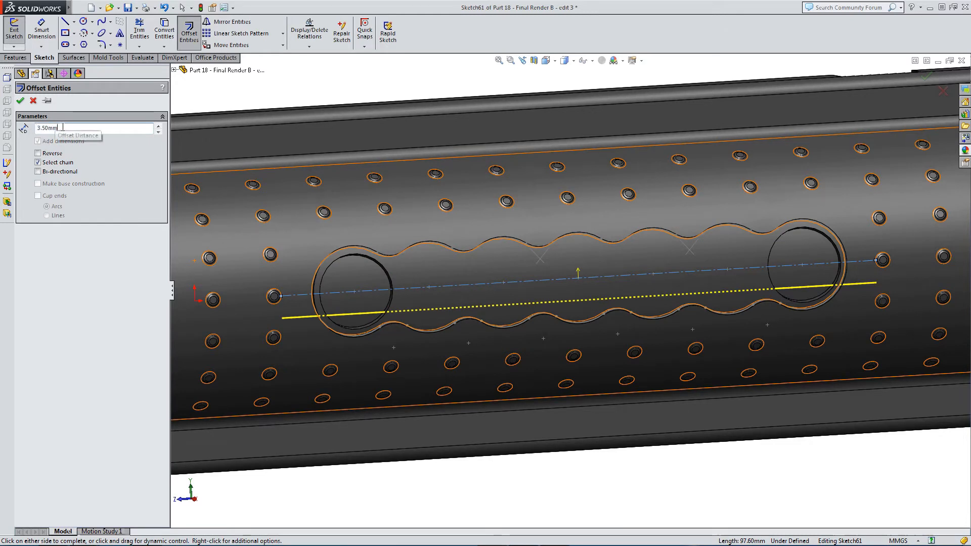
click(20, 100)
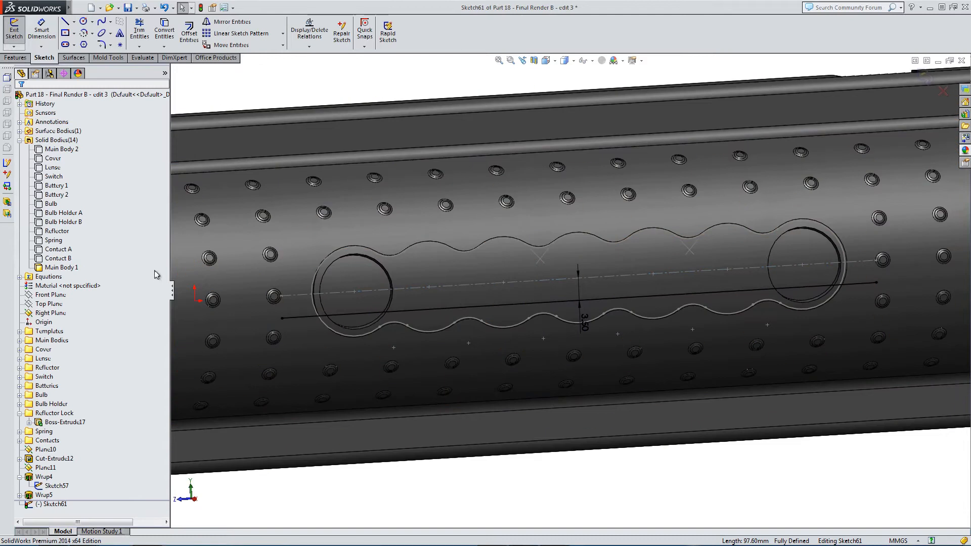
In the Right view, shorten the offset line at both ends so it lies between the two debossed circles
click(555, 61)
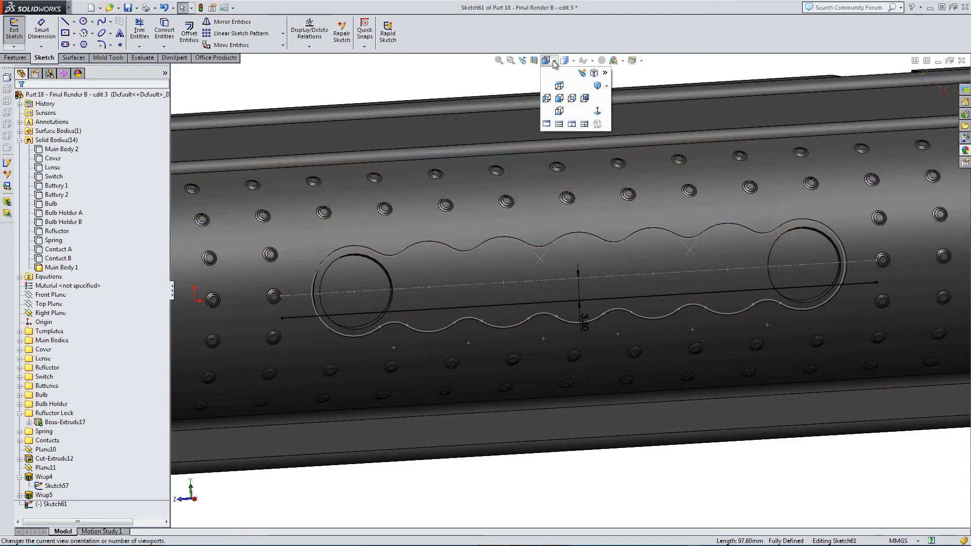
click(572, 99)
scroll(549, 324, down, 4)
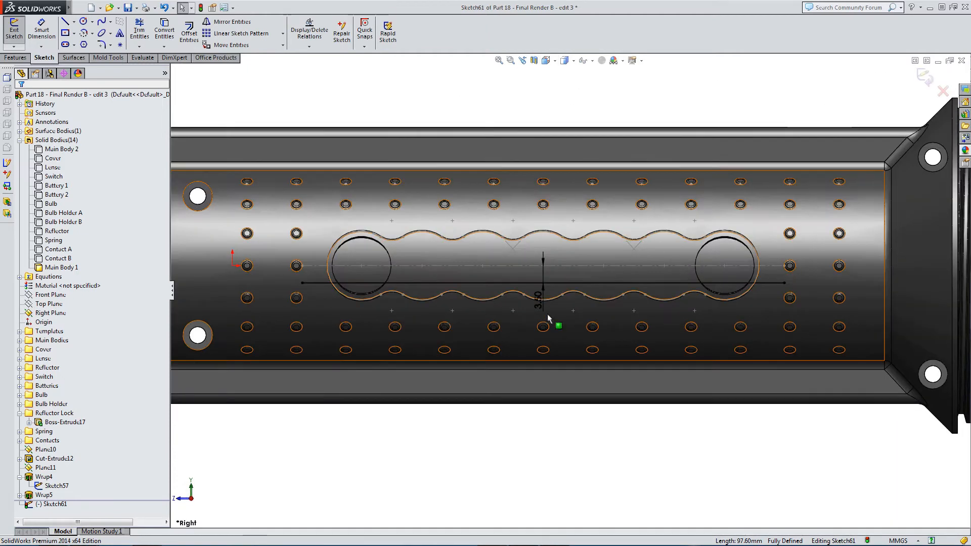
drag(303, 283, 406, 287)
click(784, 283)
drag(766, 289, 666, 283)
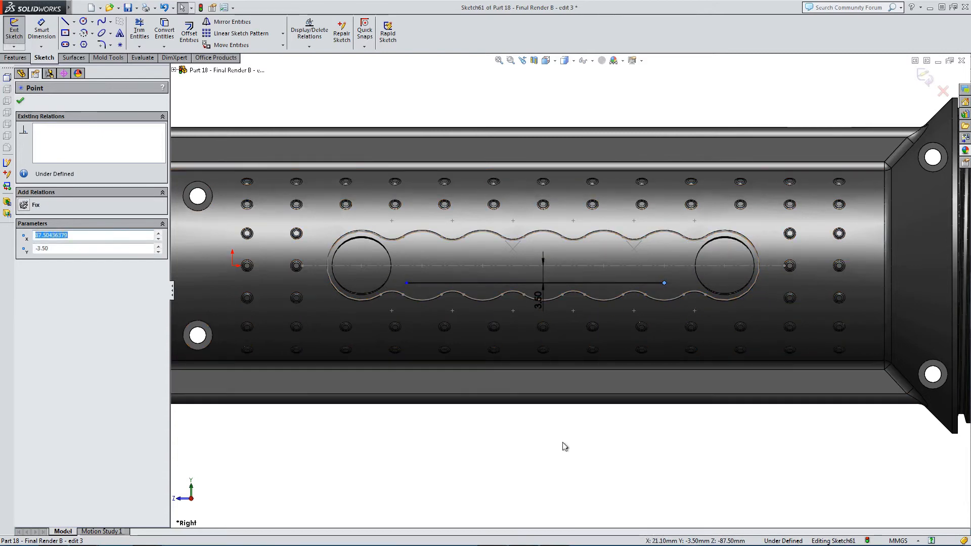
click(537, 472)
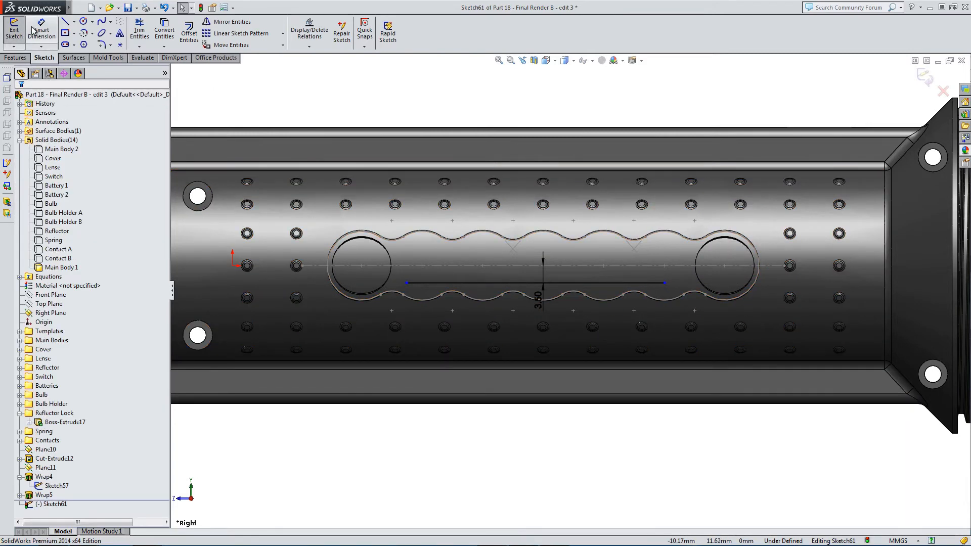
Sketch a line about 3.9 mm long from the offset line to the midpoint of the grip's centerline
click(65, 21)
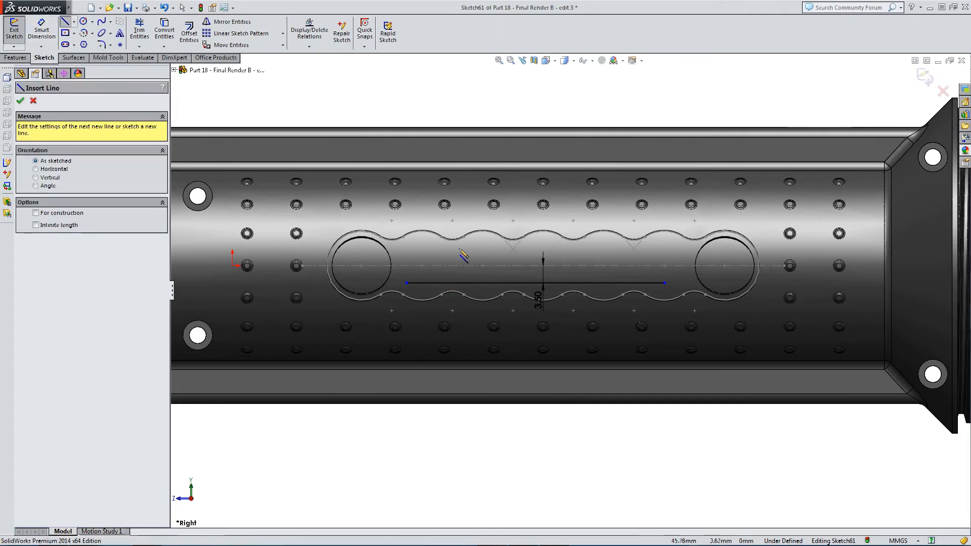
click(536, 283)
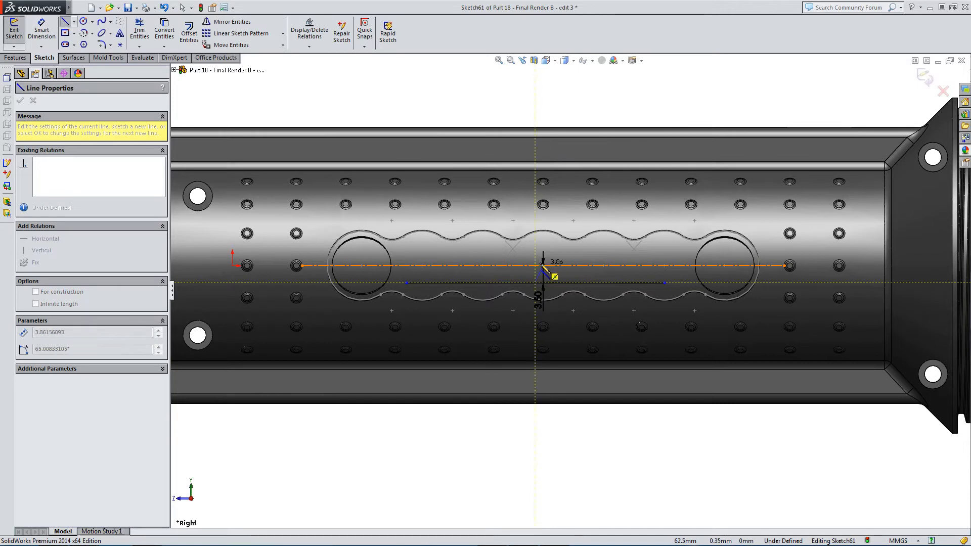
click(536, 283)
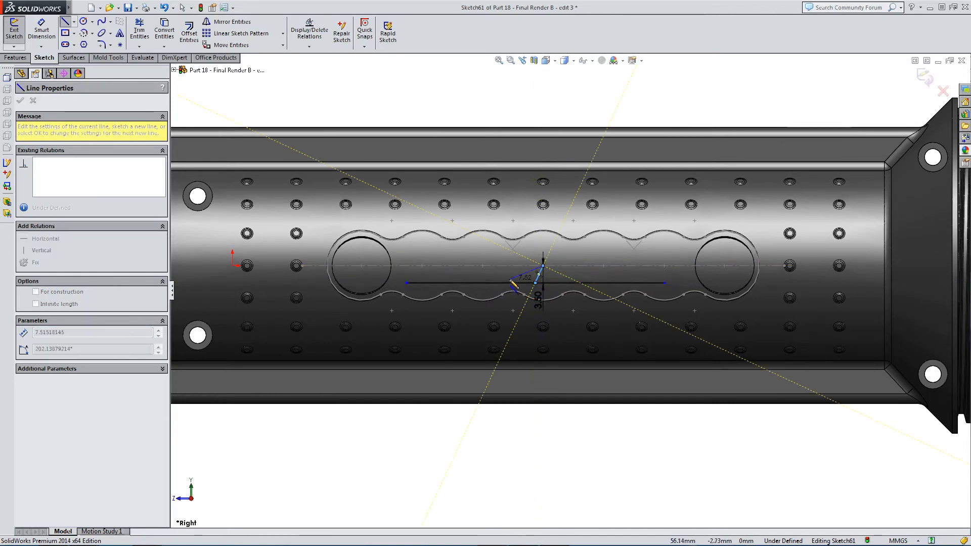
key(Escape)
Convert the short connecting line and the long offset line to construction geometry
scroll(538, 280, down, 3)
click(542, 265)
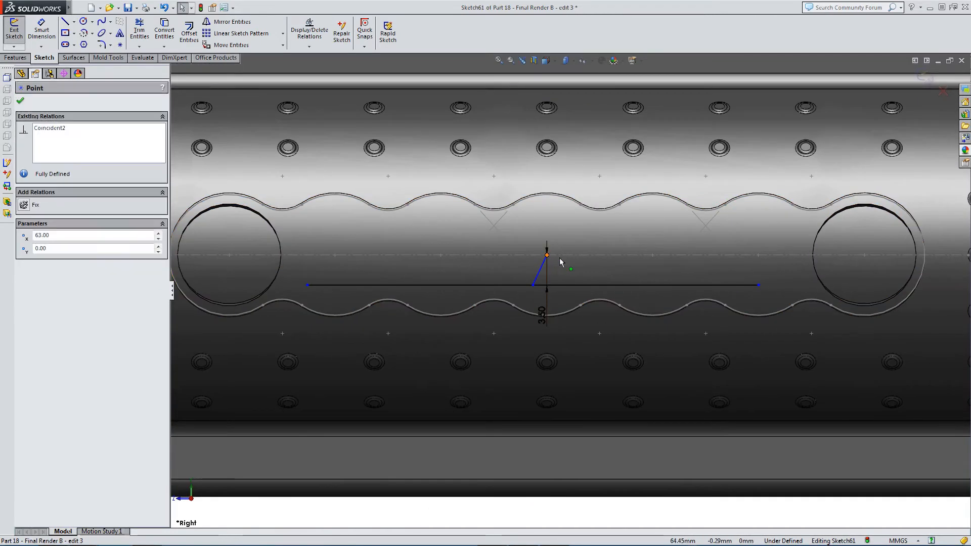
click(539, 271)
ctrl+click(510, 287)
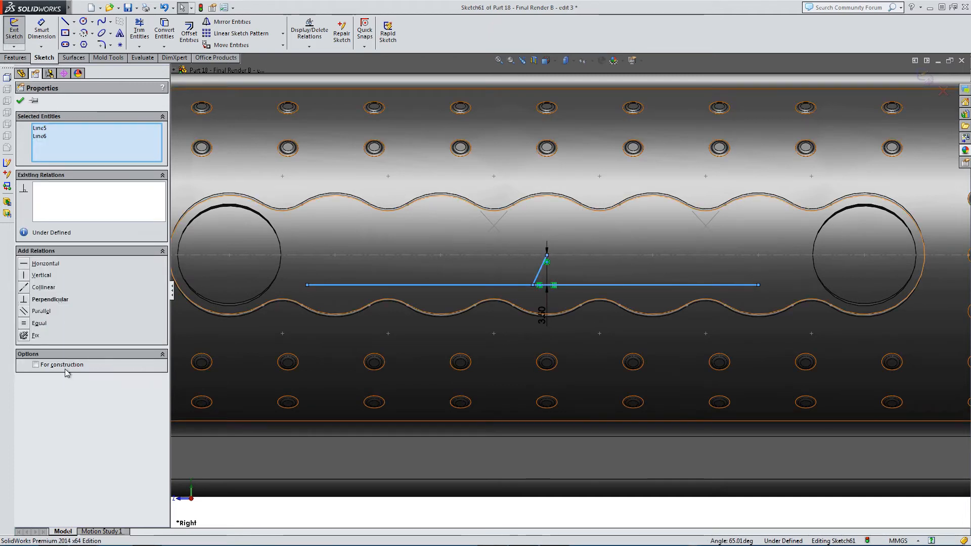
click(35, 365)
Apply a Vertical relation to the short connecting line and the offset line together
click(538, 275)
ctrl+click(562, 285)
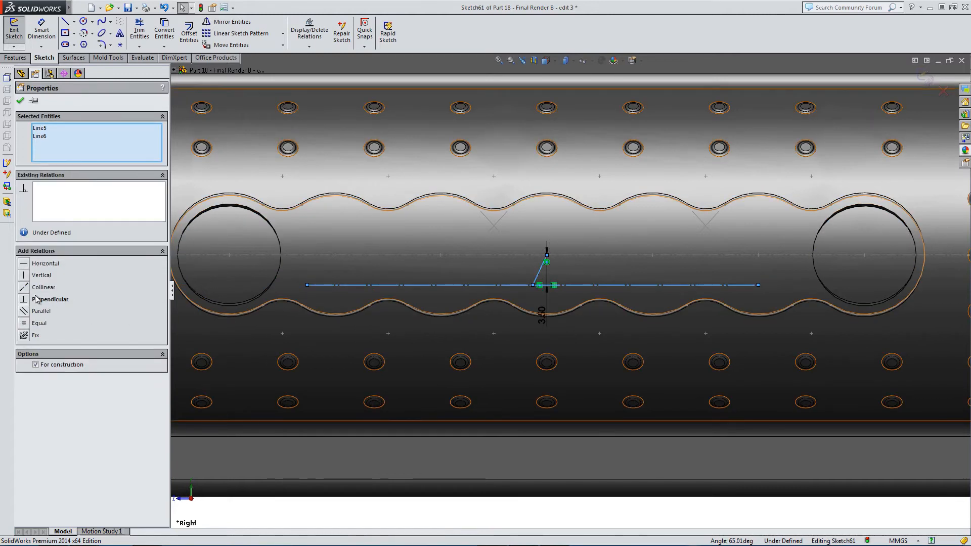
click(25, 276)
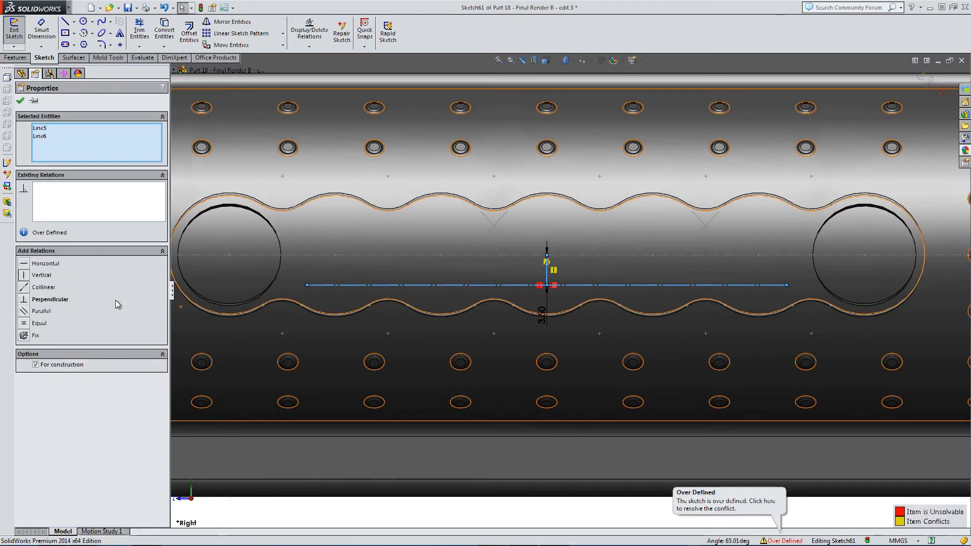
key(Escape)
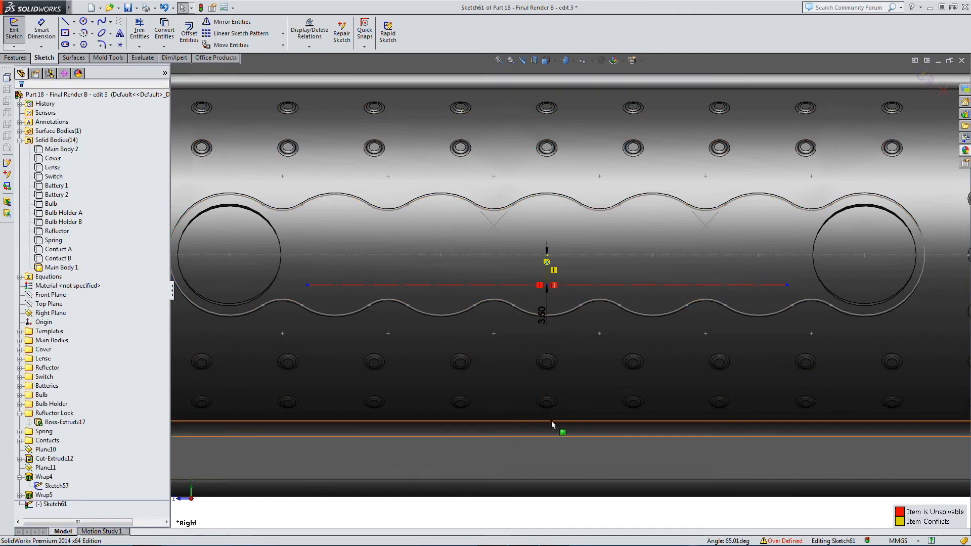
Try deleting the relation between the offset line and the grip's centerline, and undo the deletion
click(556, 285)
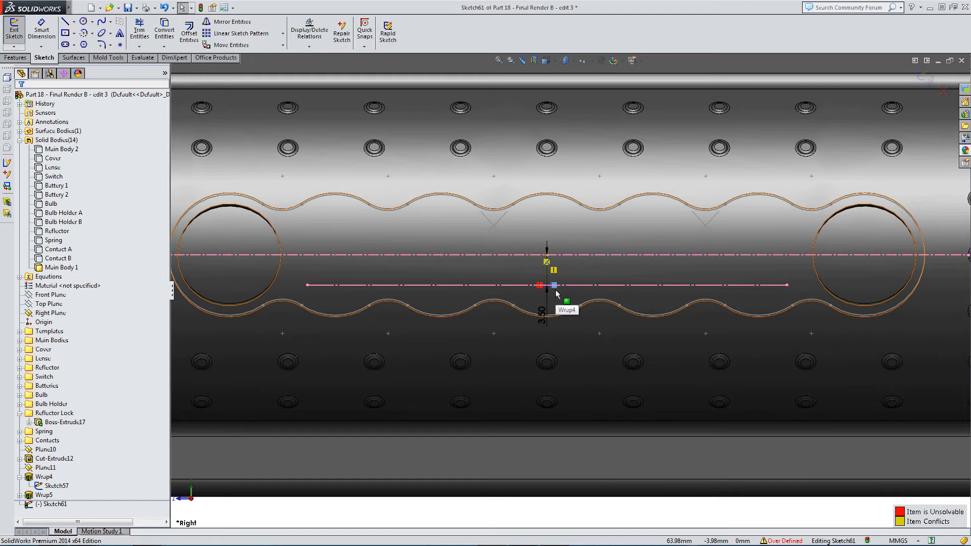
key(Delete)
key(ctrl+z)
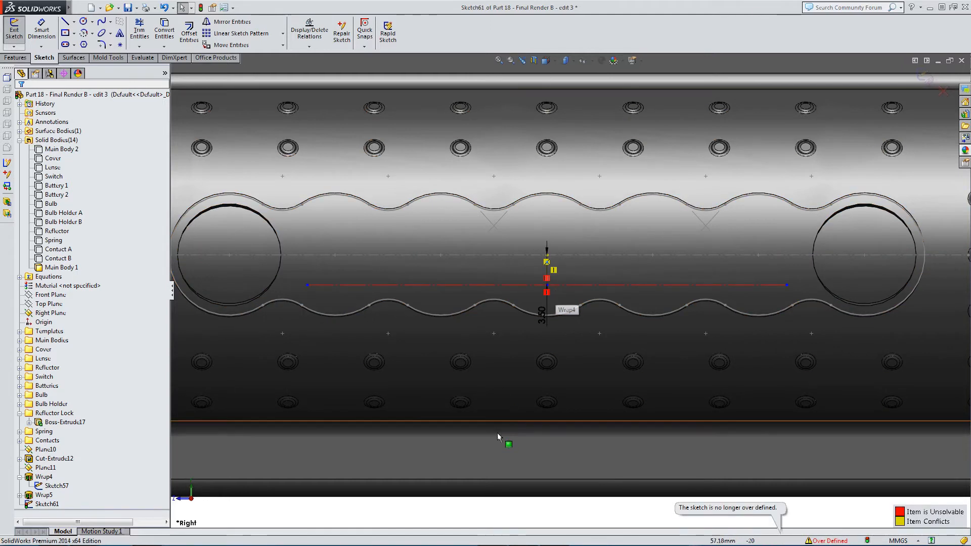
Move the 3.50 mm dimension clear of the connecting line and delete the offset line's conflicting Vertical relation
middle_drag(493, 332, 542, 394)
drag(545, 320, 472, 318)
click(548, 291)
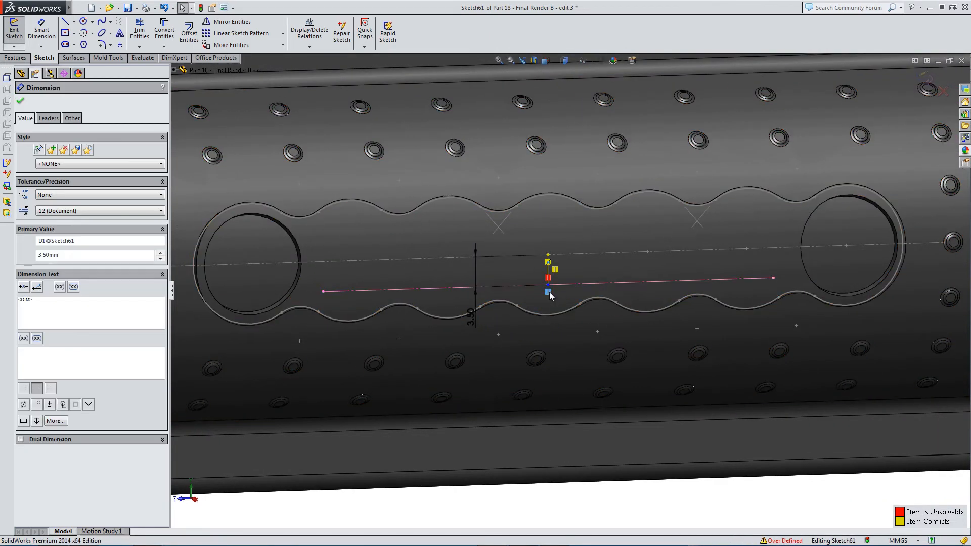
key(Delete)
key(Escape)
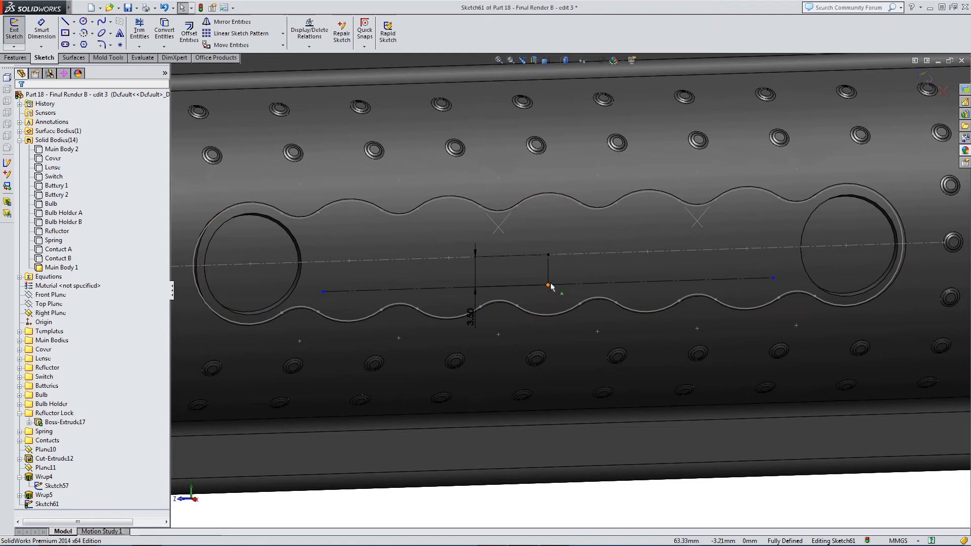
click(548, 285)
key(Escape)
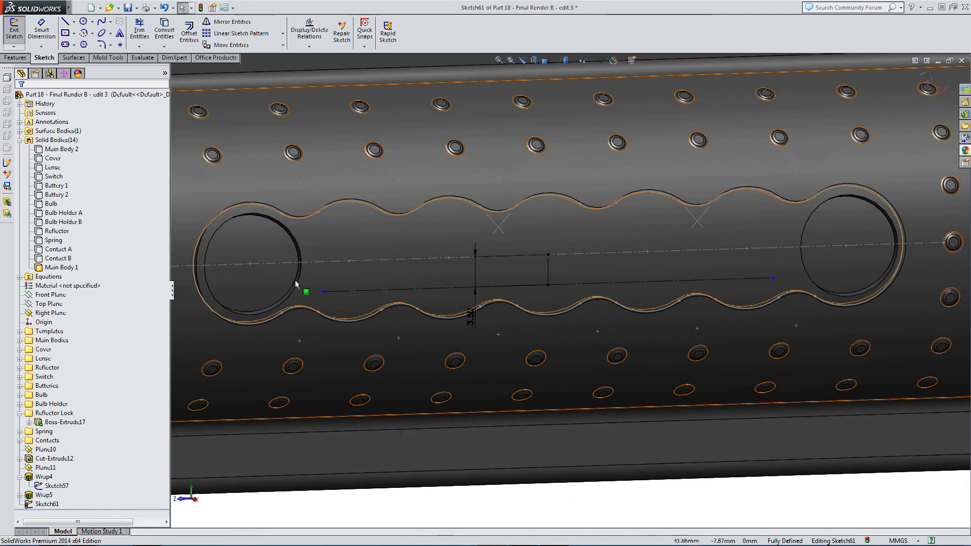
Dimension the offset construction line's length as 53 mm, placing the dimension below the grip
click(41, 24)
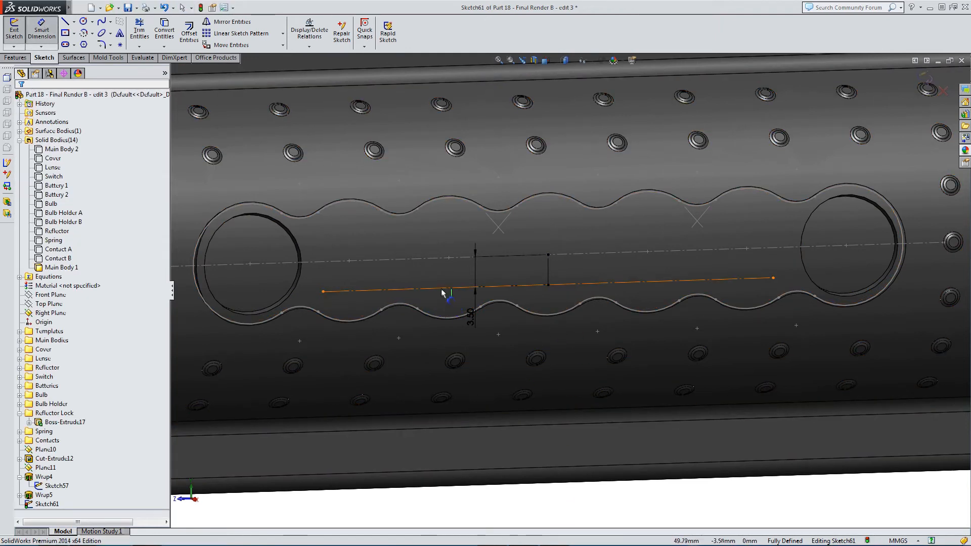
click(445, 288)
click(562, 379)
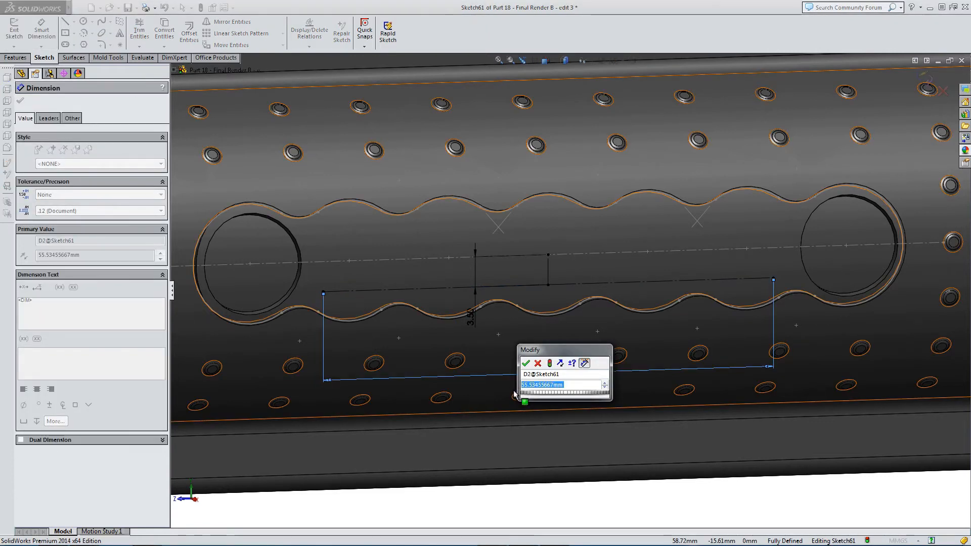
text(53)
key(Return)
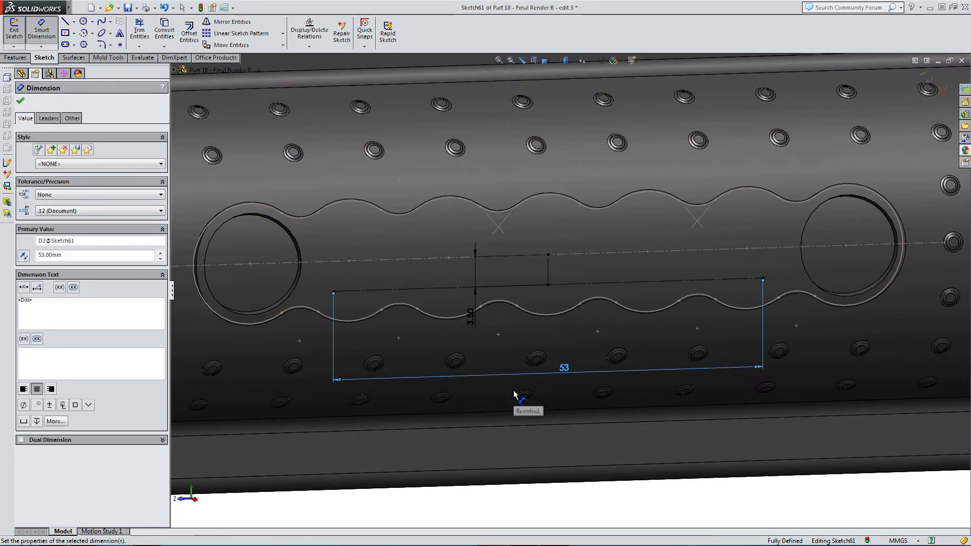
key(Escape)
Set the offset construction line's length dimension to 56 mm
double_click(564, 367)
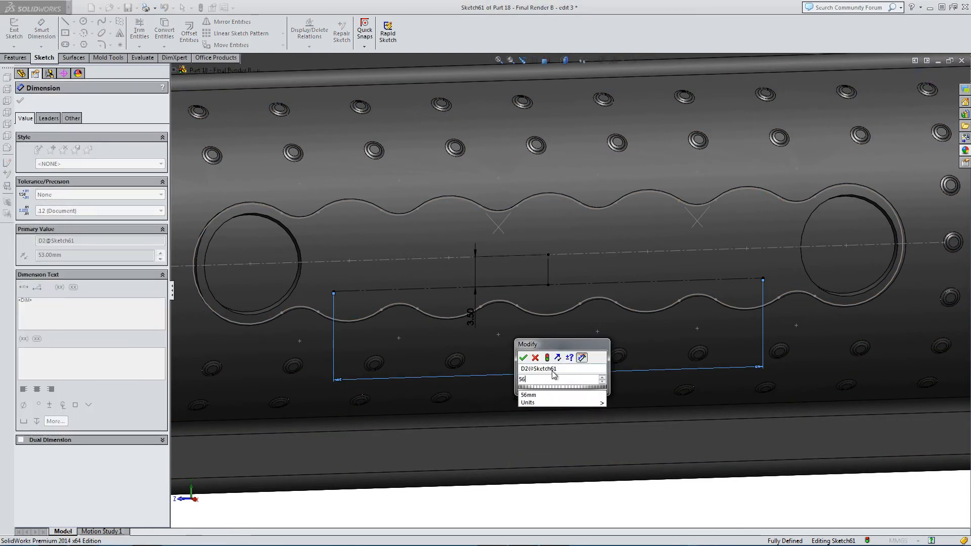
text(56)
key(Return)
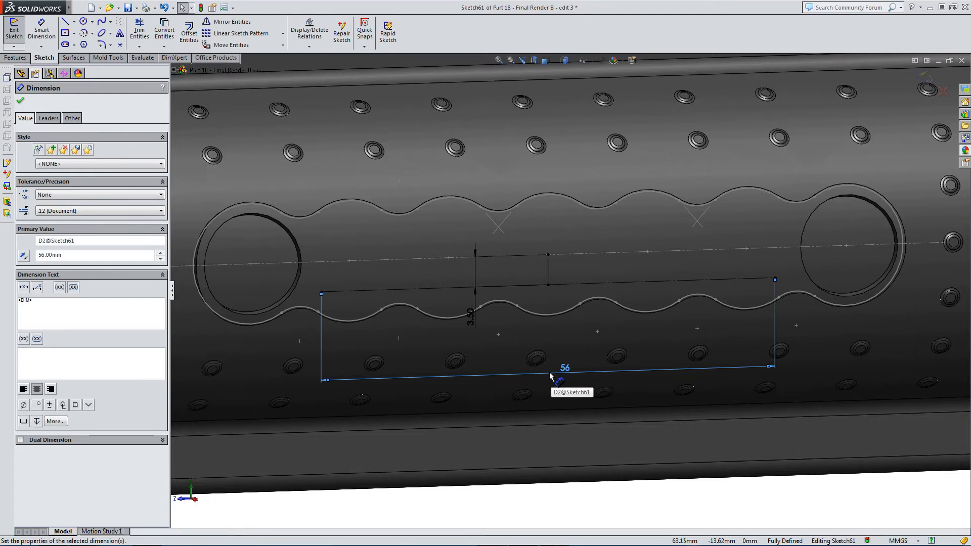
key(Escape)
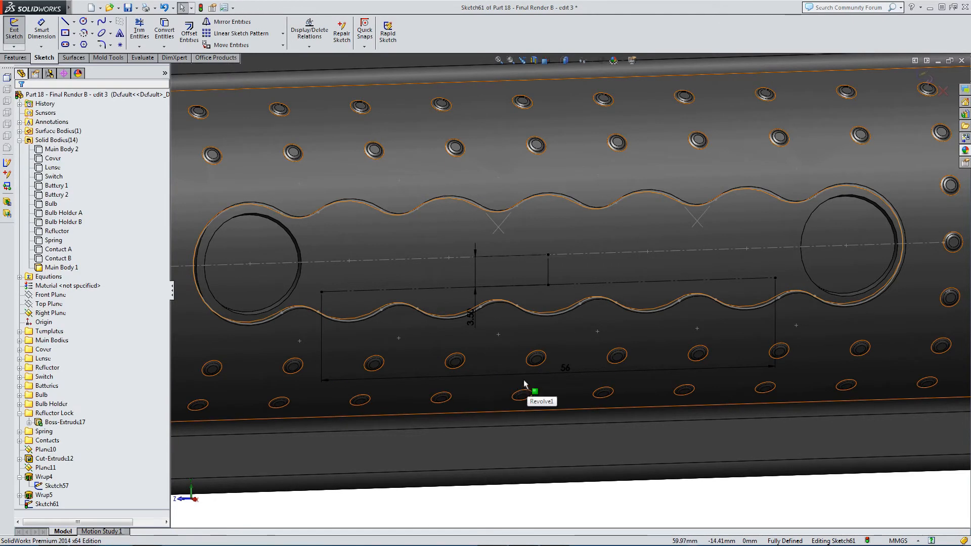
Close the construction line sketch and reopen Sketch61 for editing
scroll(507, 460, up, 5)
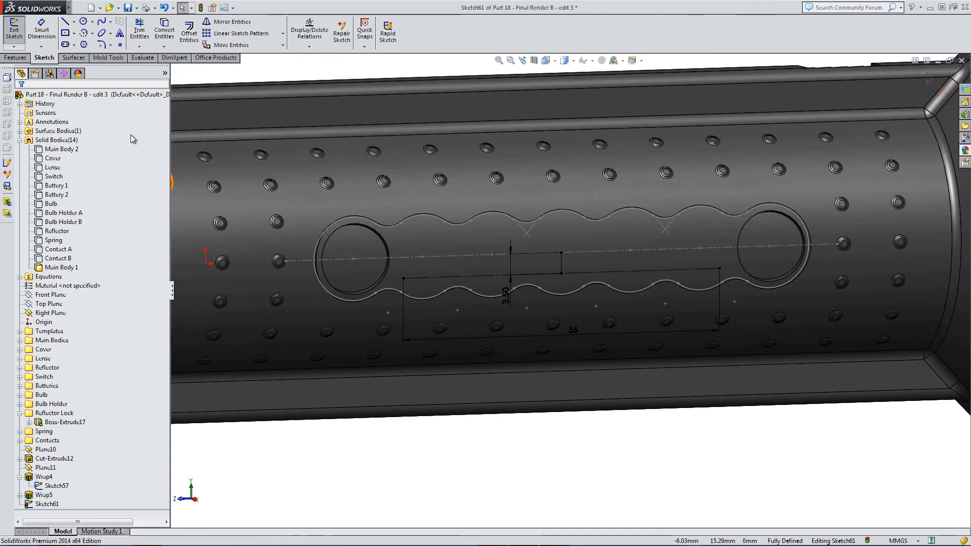
click(16, 57)
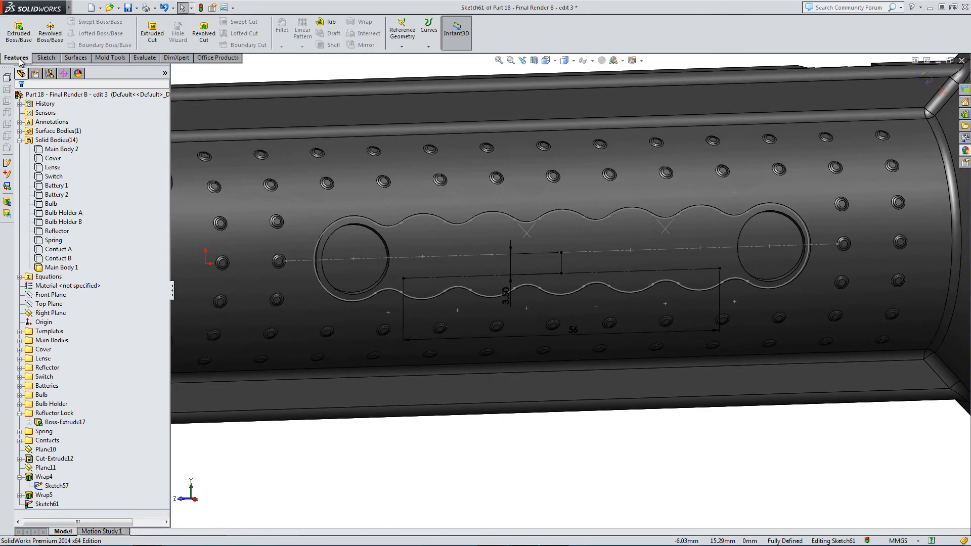
click(925, 76)
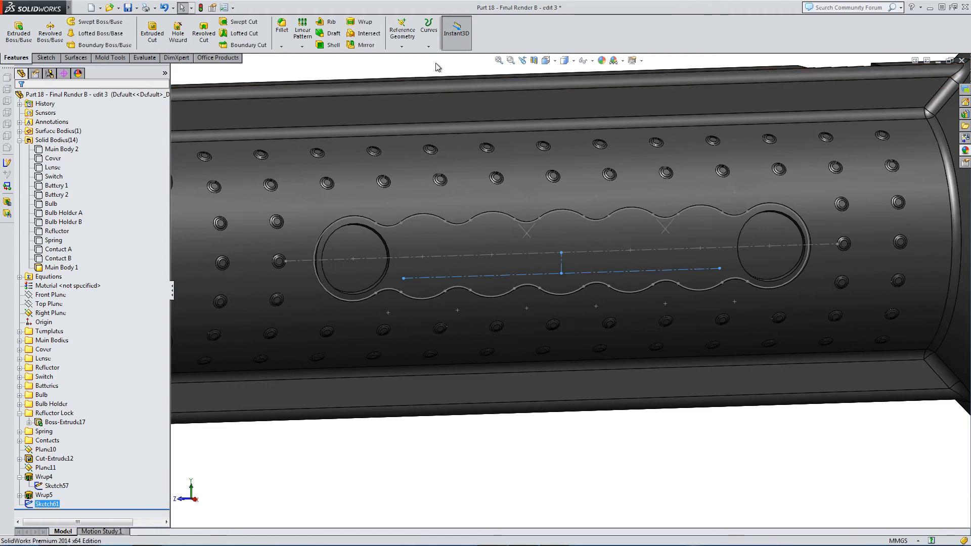
click(465, 277)
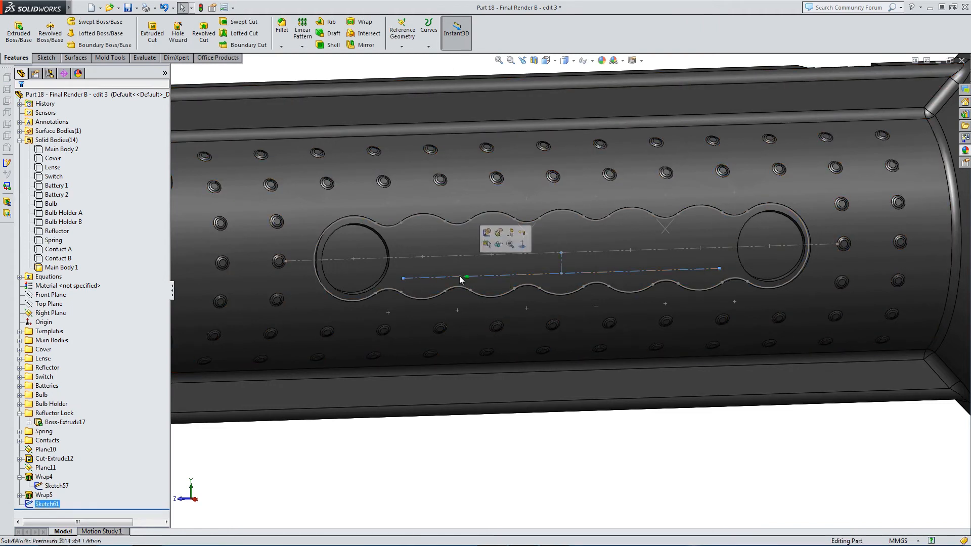
click(487, 233)
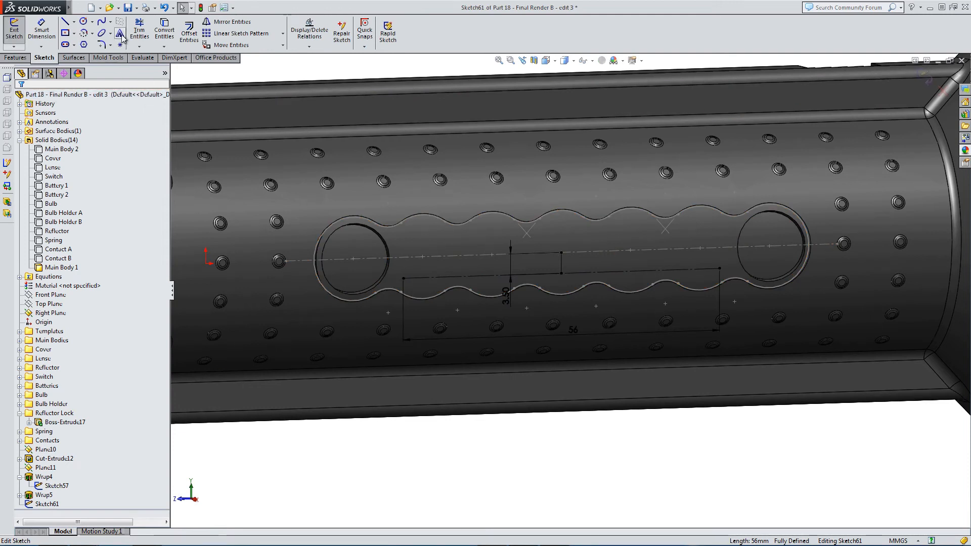
Add the sketch text "TORCH" along the 56 mm construction line
click(120, 34)
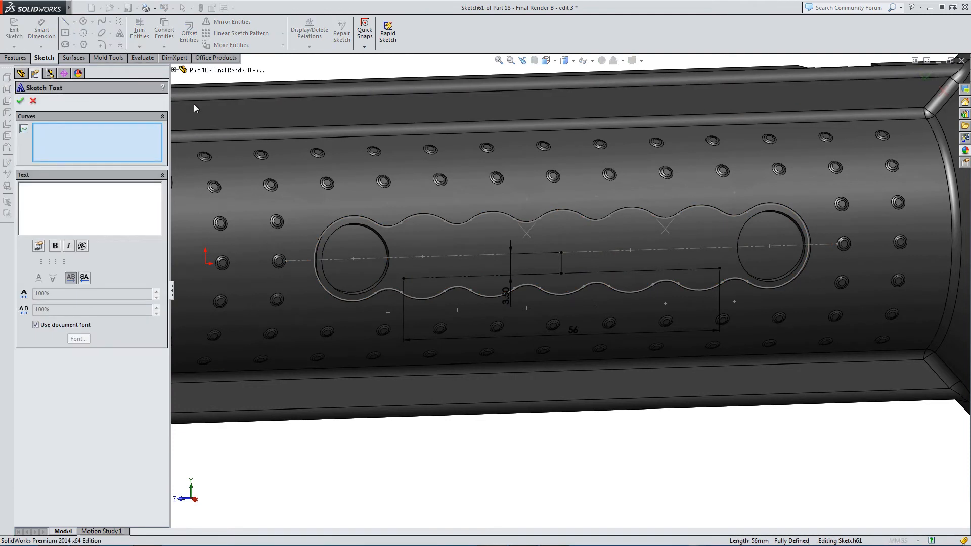
click(414, 283)
click(62, 197)
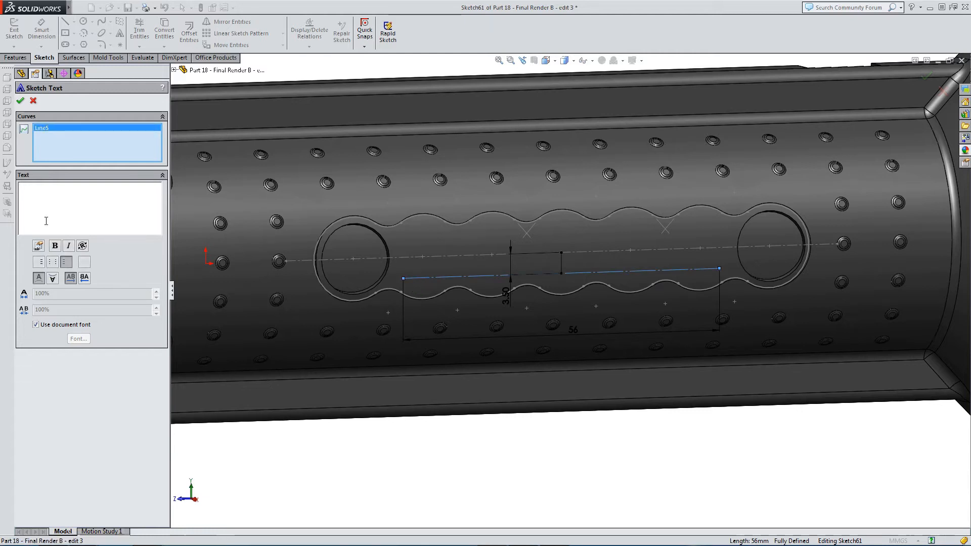
text(TORCH)
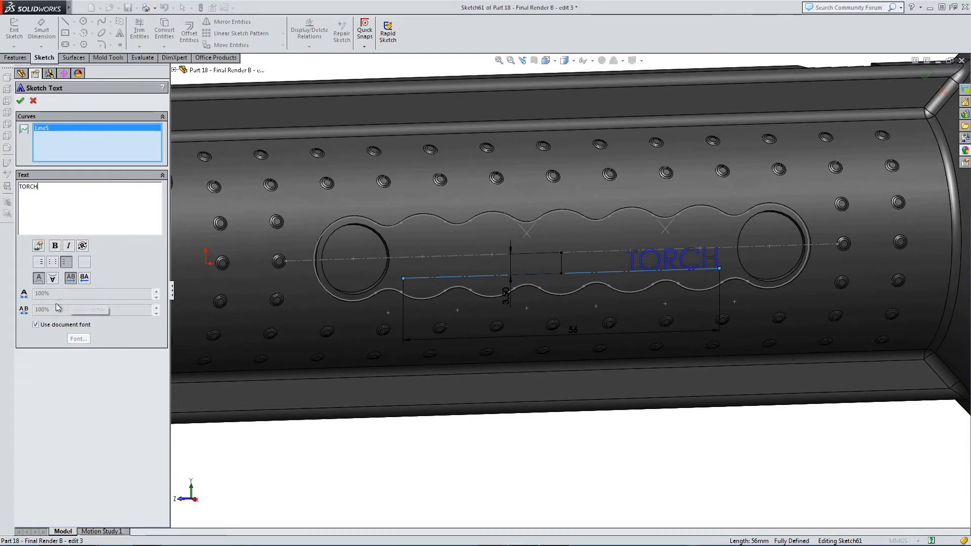
Try full justification on the TORCH text and settle on center alignment along the line
click(52, 262)
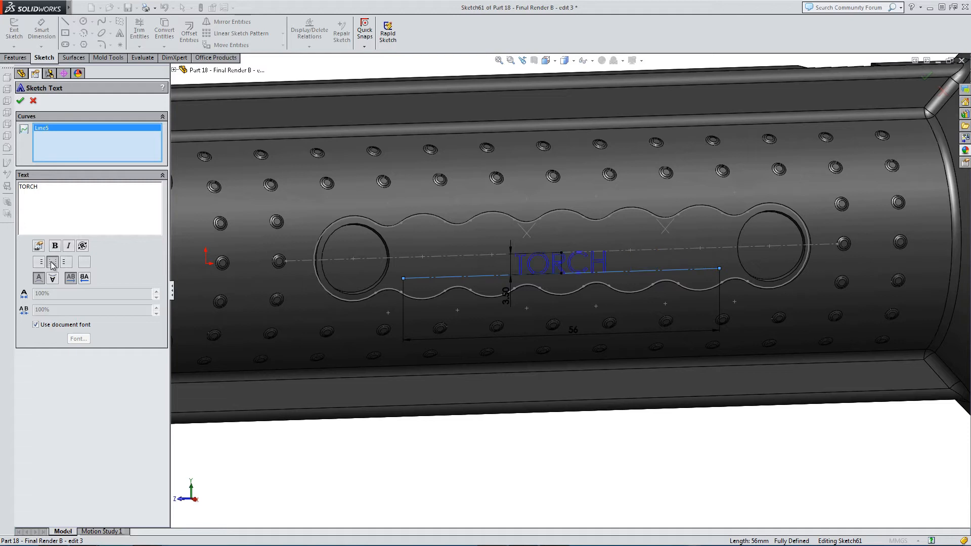
click(83, 263)
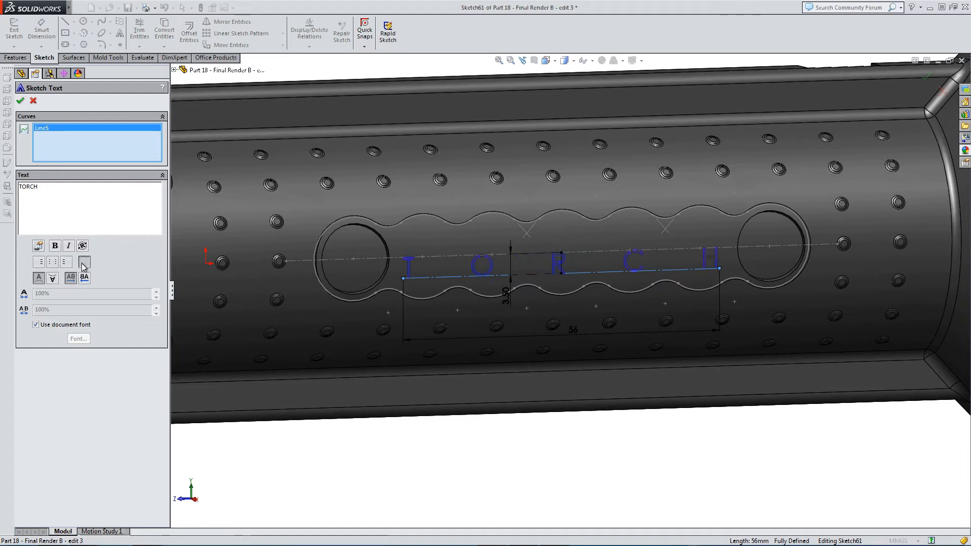
click(36, 325)
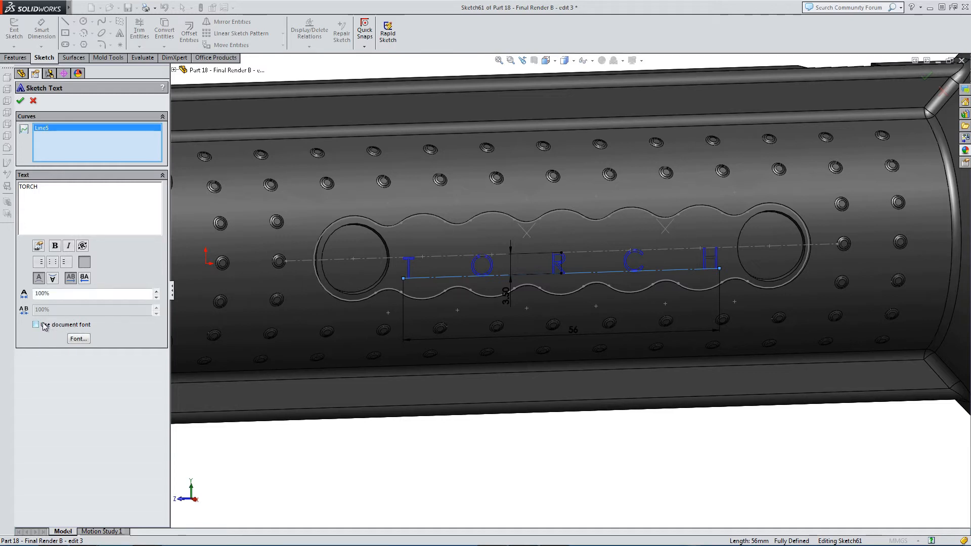
click(35, 325)
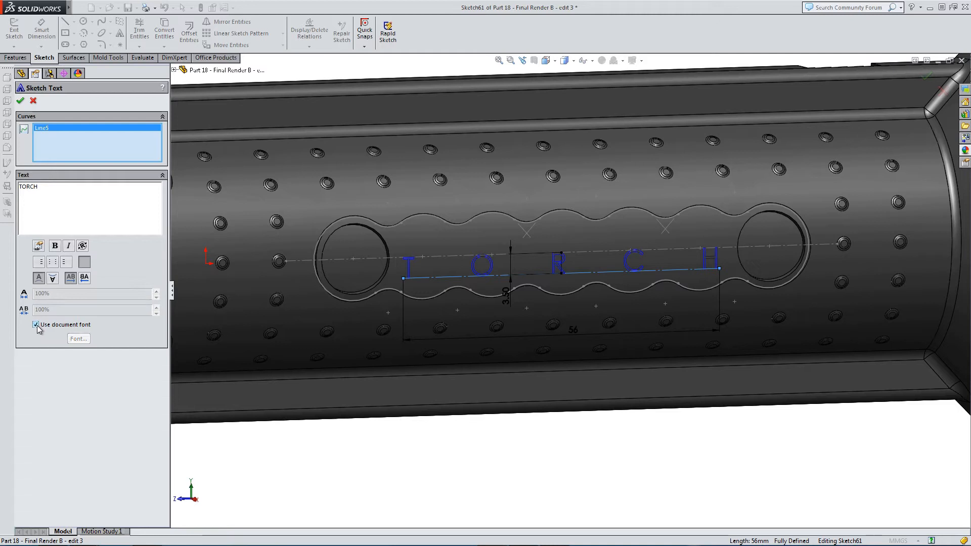
click(52, 262)
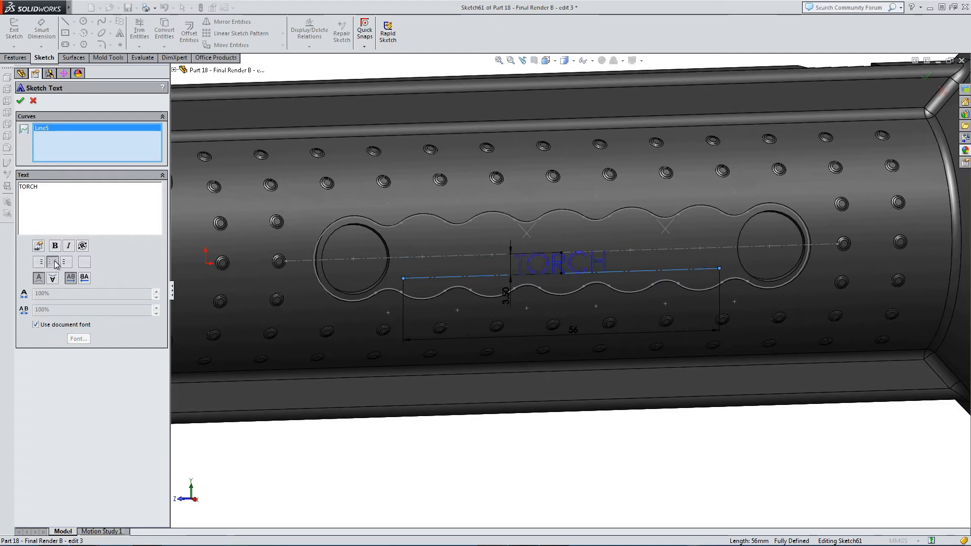
Turn off the document font for the TORCH text and set its character spacing to 198%
click(36, 325)
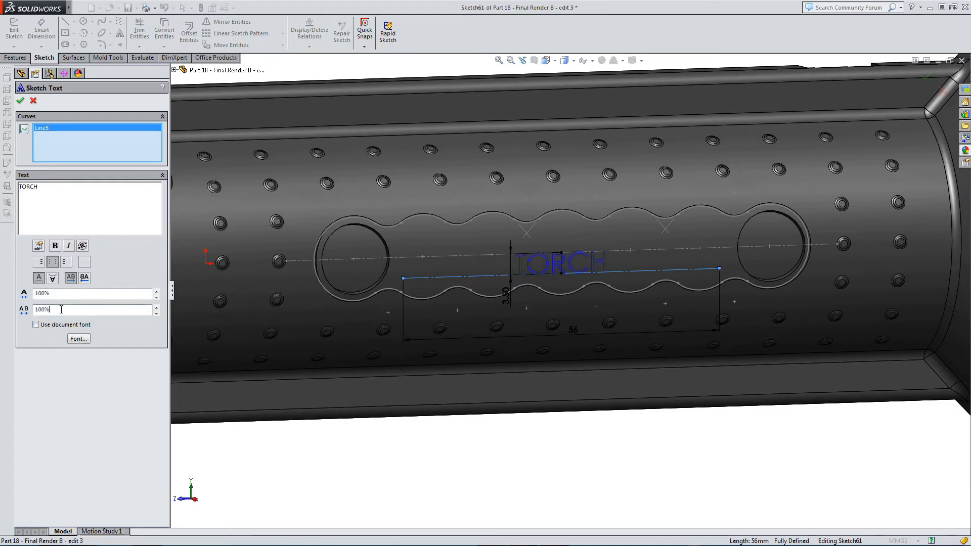
text(198)
key(Return)
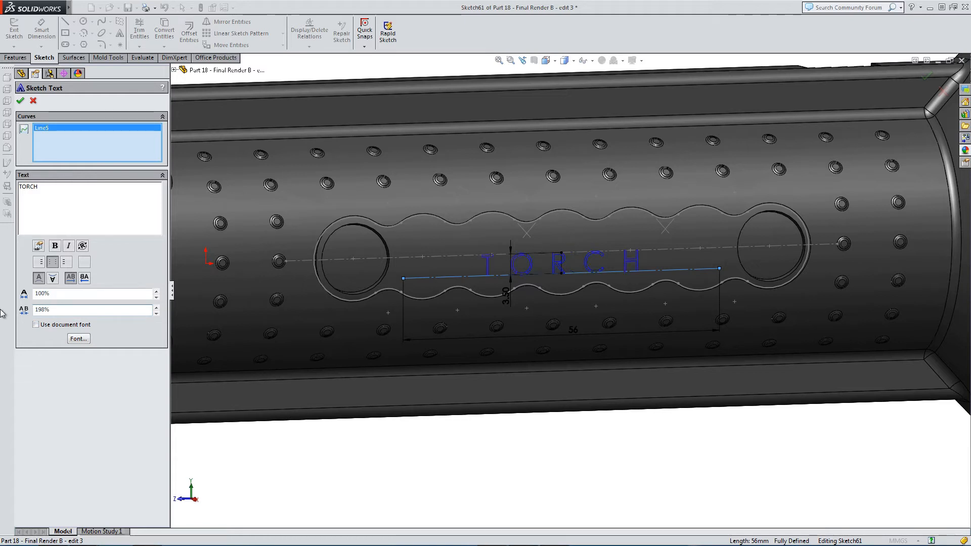
Set the TORCH text's font height to 26 points
click(80, 339)
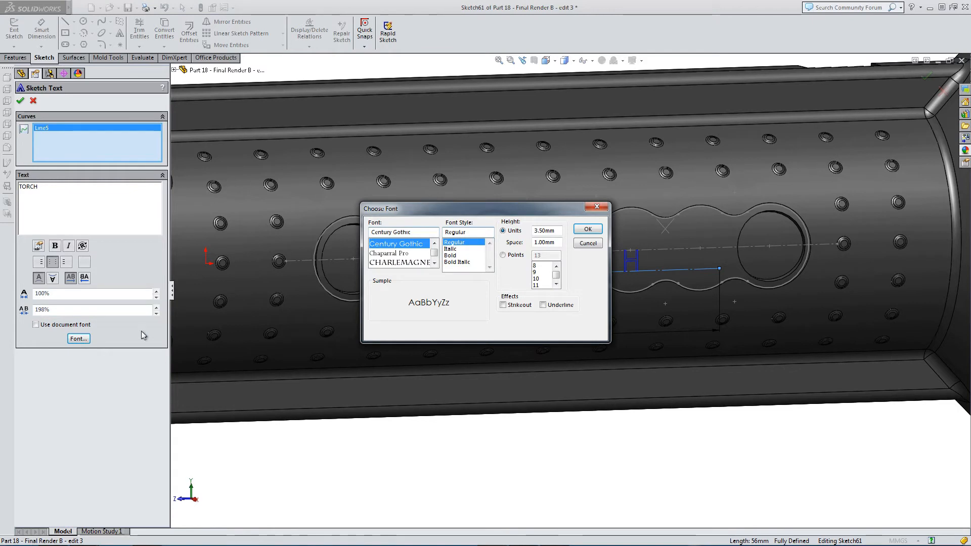
click(504, 255)
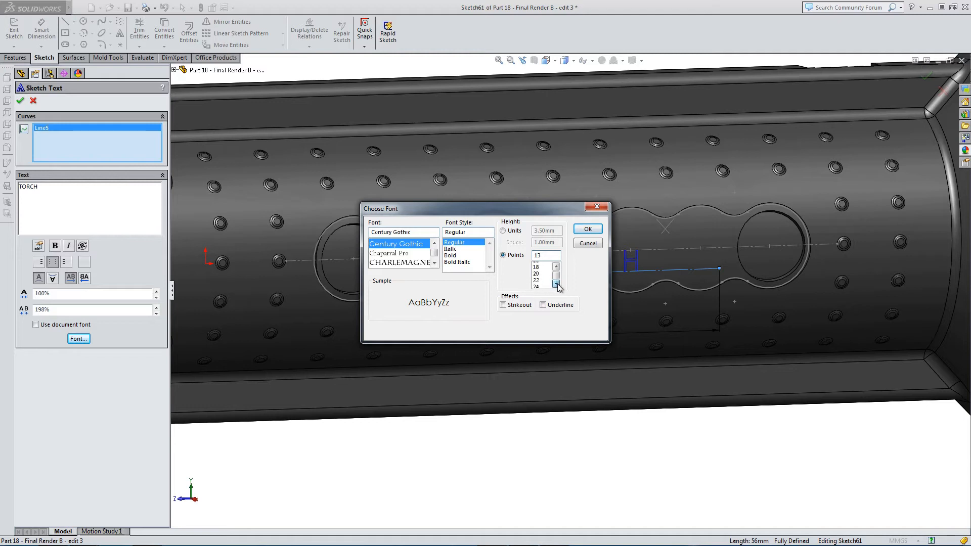
click(536, 286)
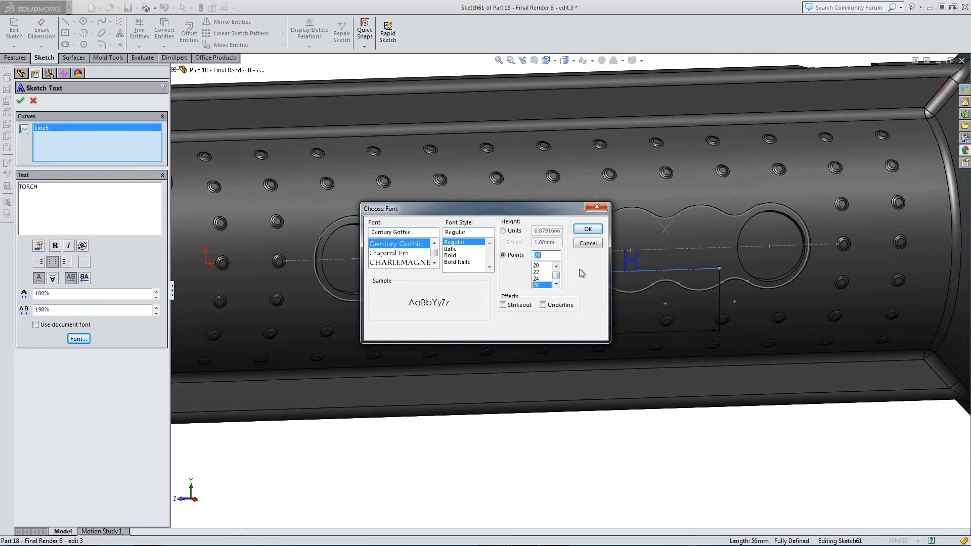
click(588, 229)
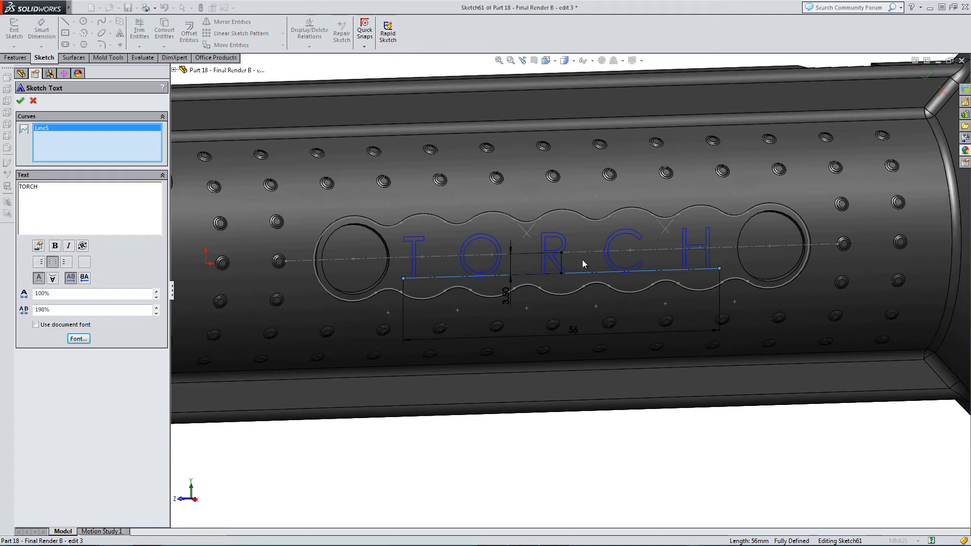
Show the right view, remove the 56 mm construction line from the text's curve selection and select it again
click(546, 60)
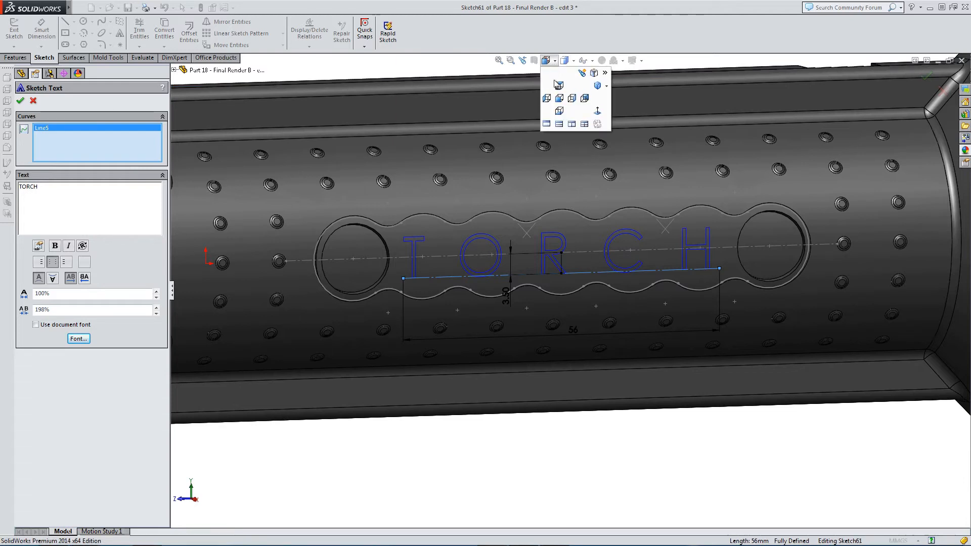
click(573, 99)
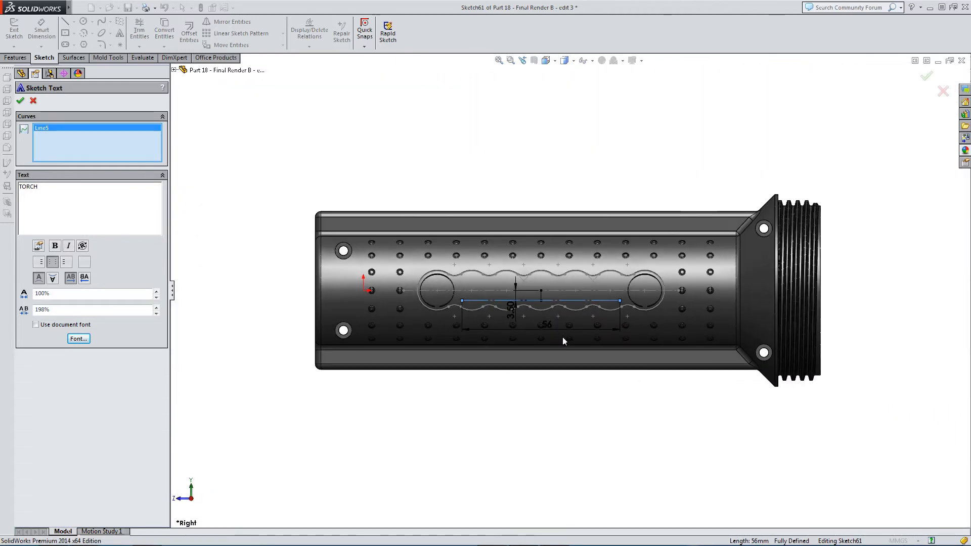
scroll(563, 340, down, 5)
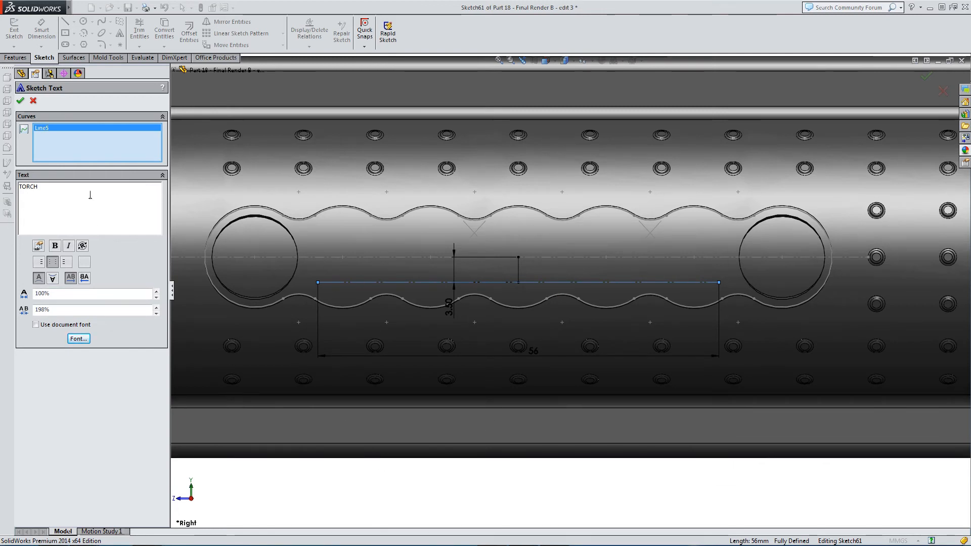
drag(81, 191, 41, 186)
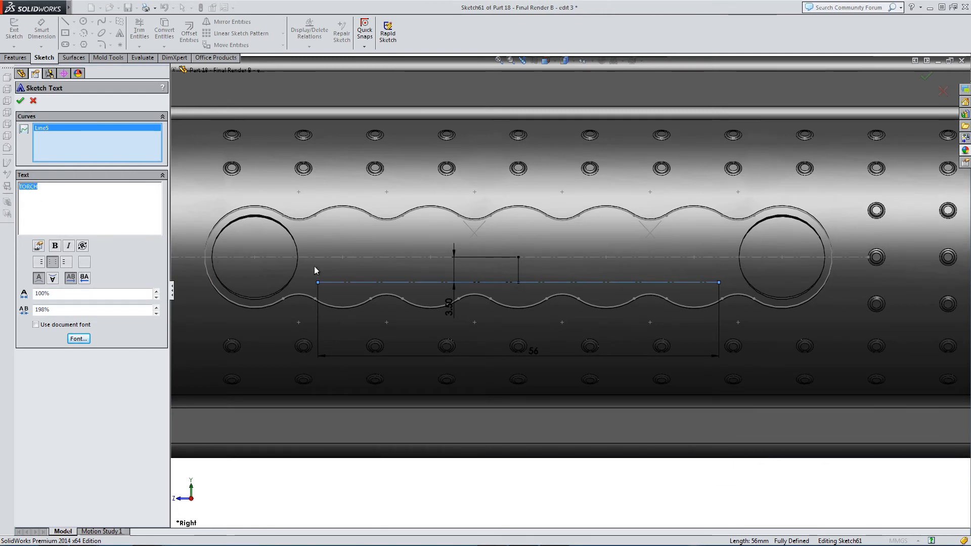
click(43, 129)
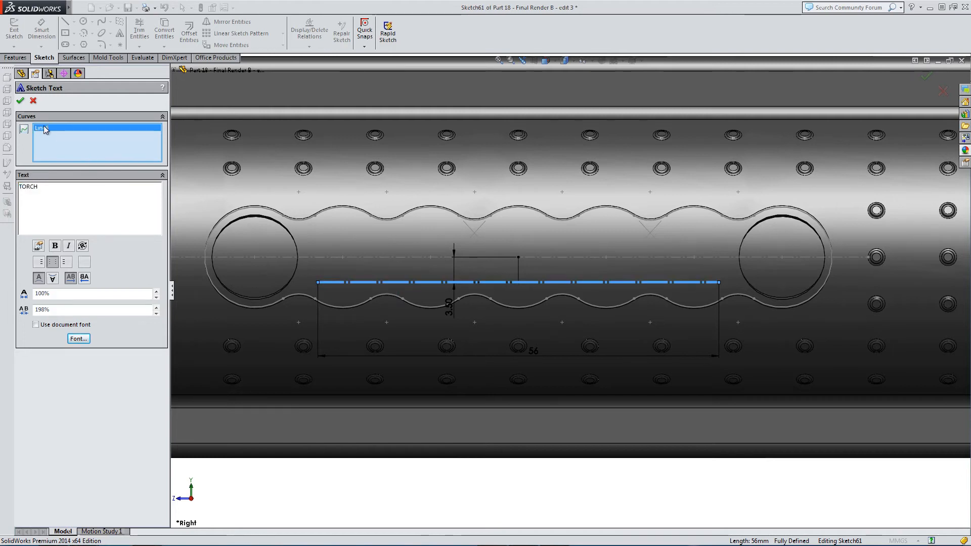
key(Delete)
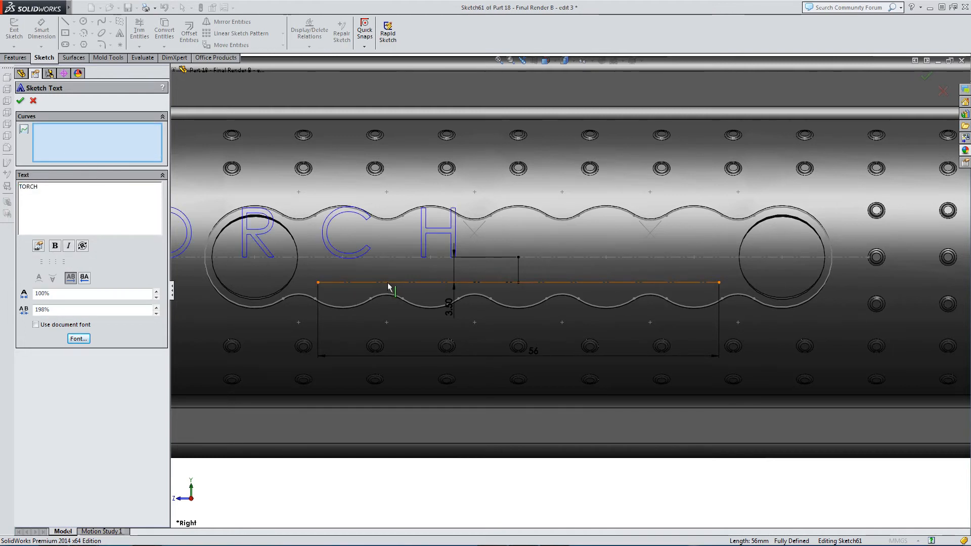
click(389, 287)
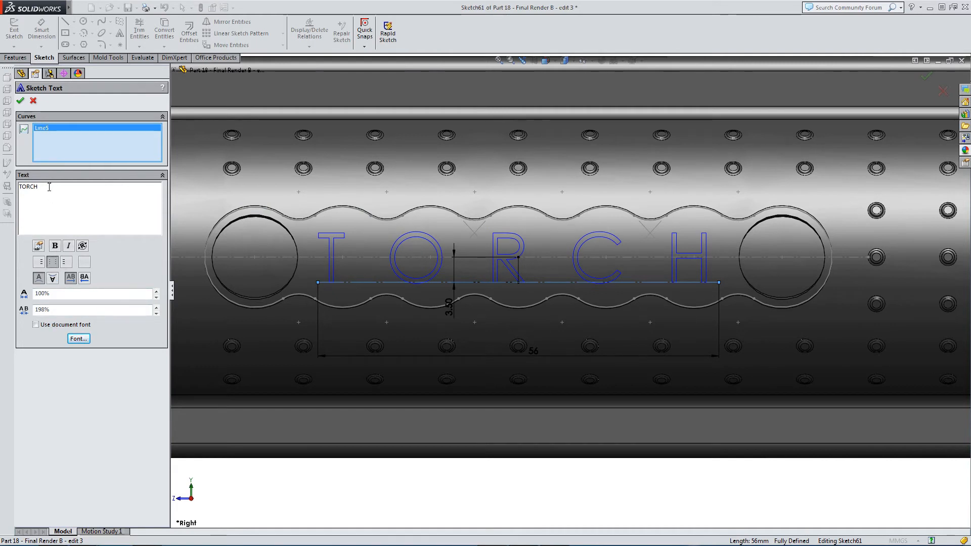
Make the TORCH text bold, settle on right alignment along the construction line and exit the sketch
click(55, 245)
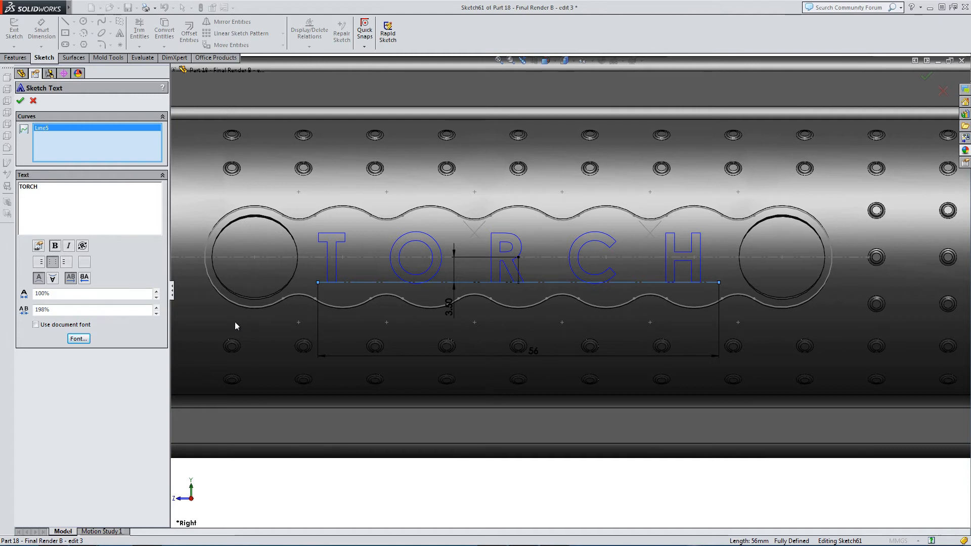
click(66, 262)
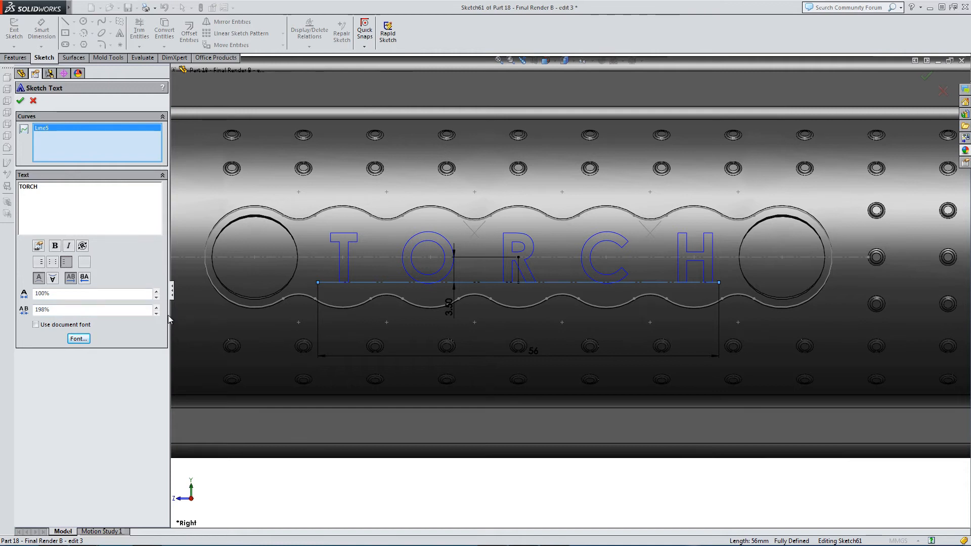
click(85, 263)
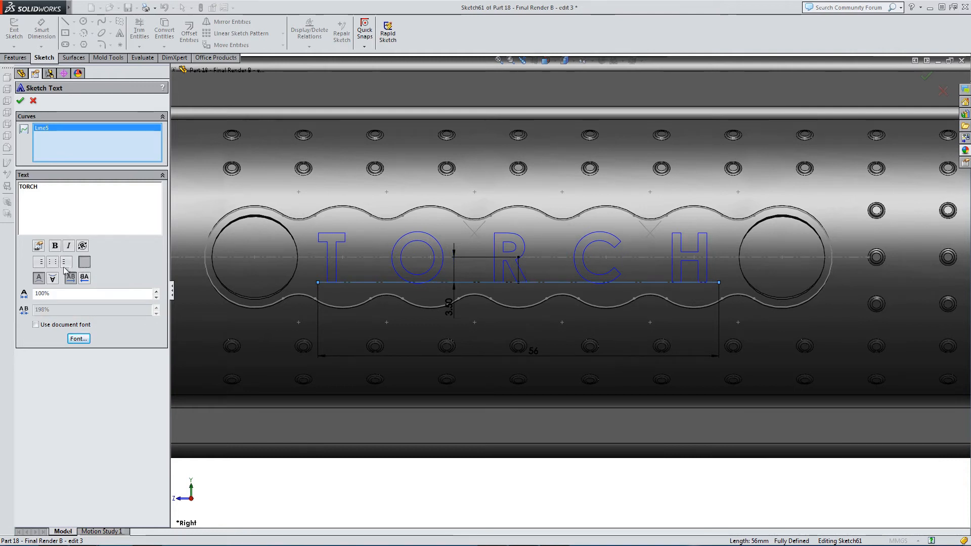
click(39, 262)
click(66, 262)
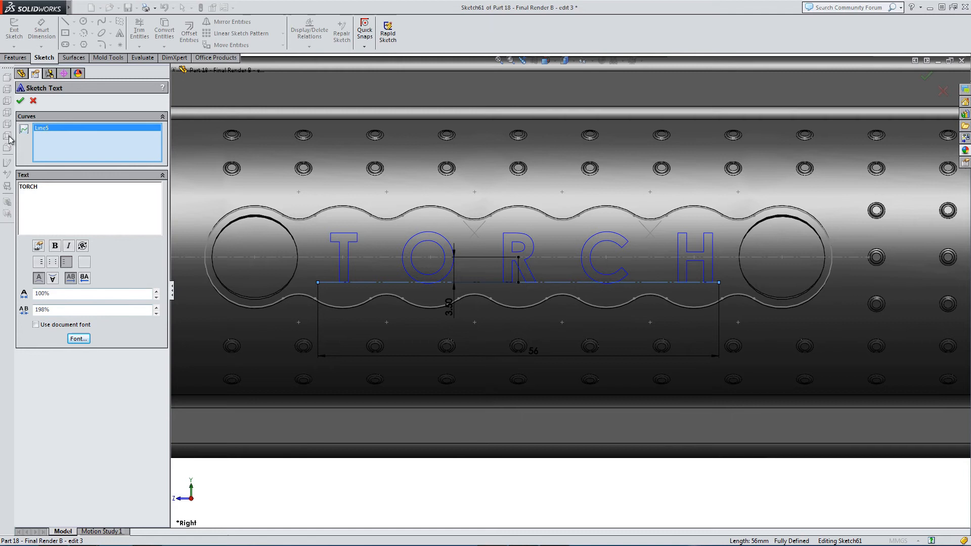
click(20, 101)
middle_drag(373, 307, 375, 282)
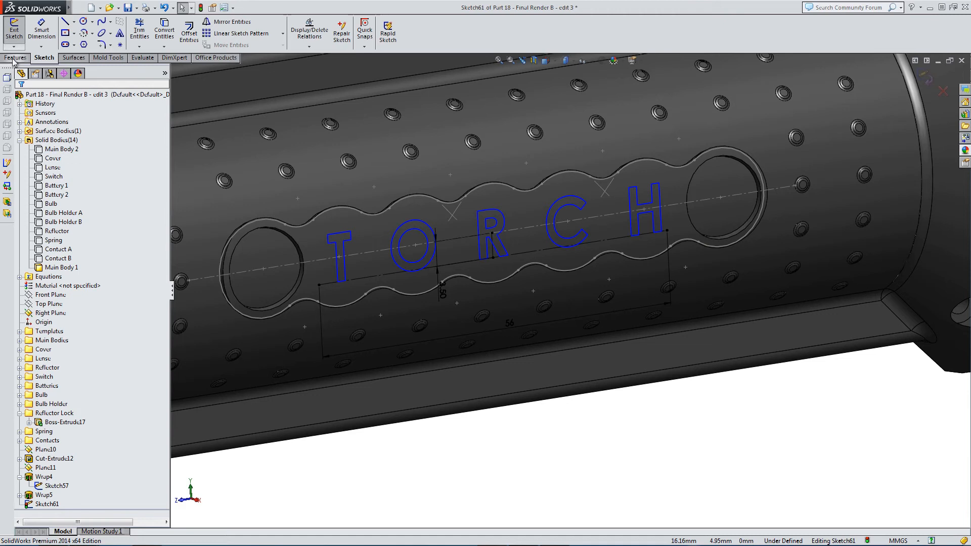
click(925, 76)
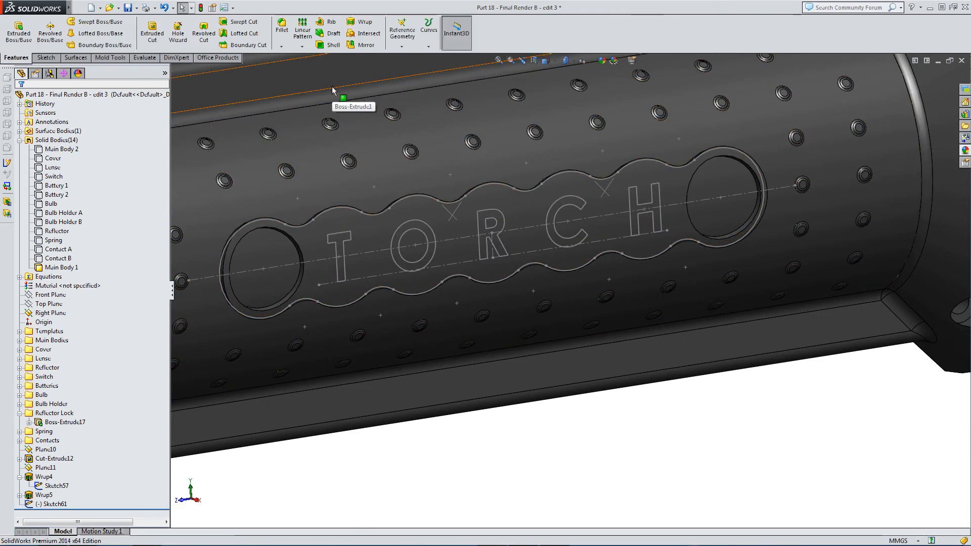
Wrap the TORCH sketch onto the scalloped grip face as a 1.00 mm deboss
click(351, 21)
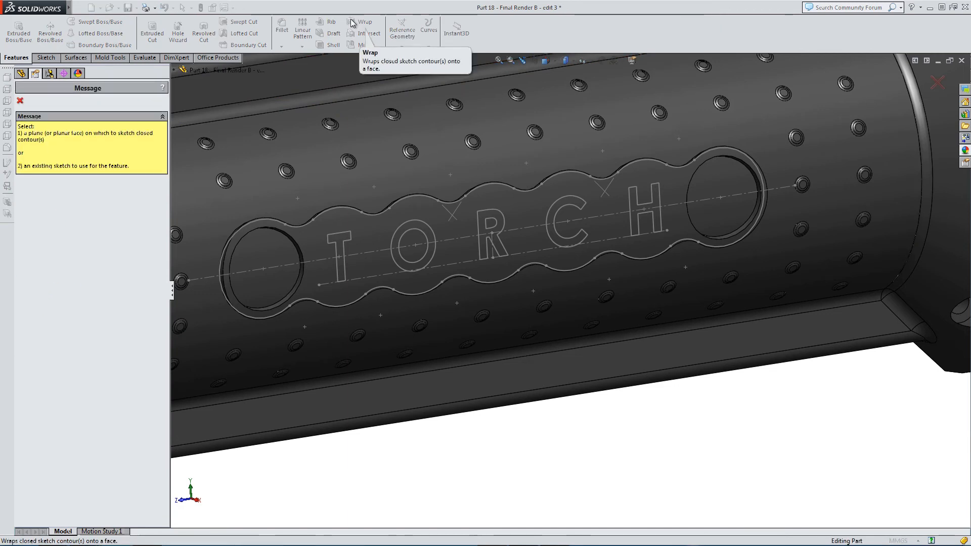
click(21, 101)
click(52, 504)
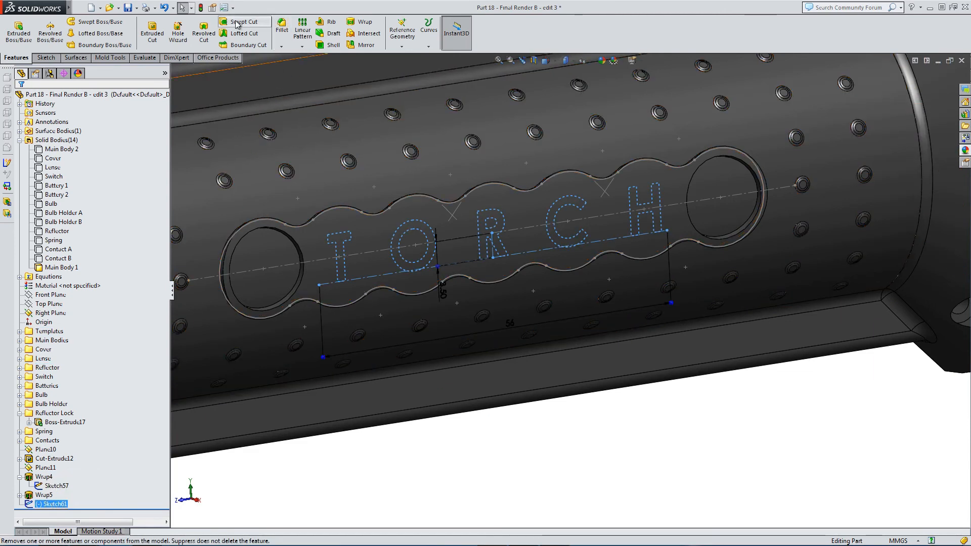
click(362, 22)
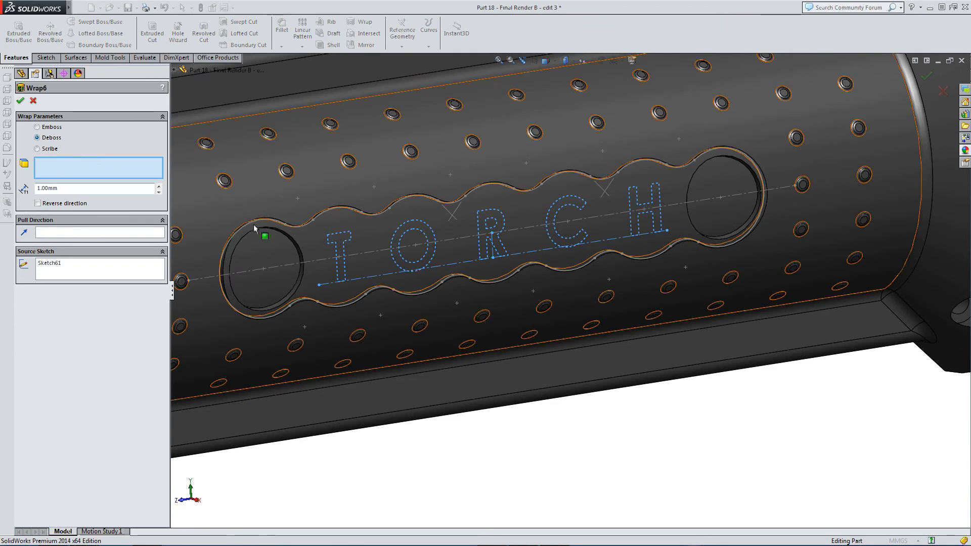
click(315, 242)
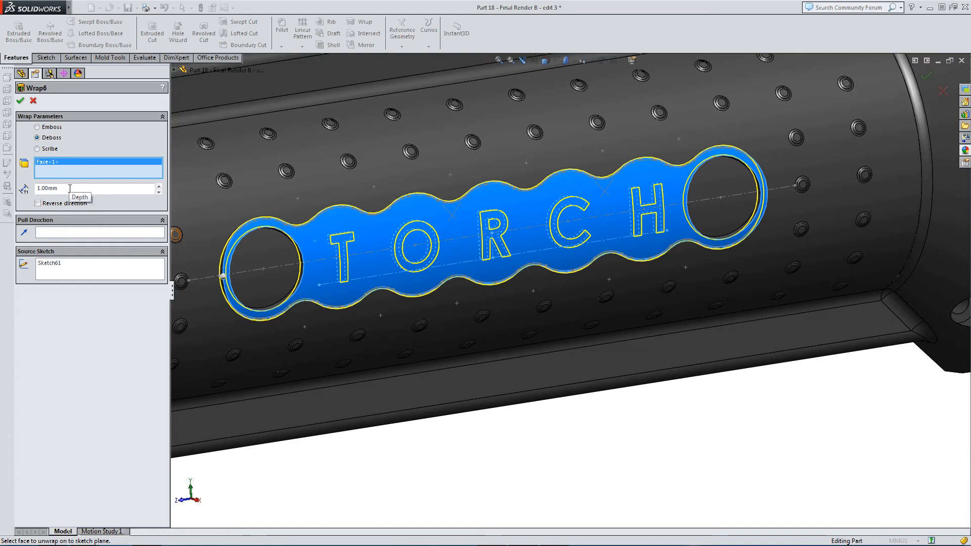
click(19, 101)
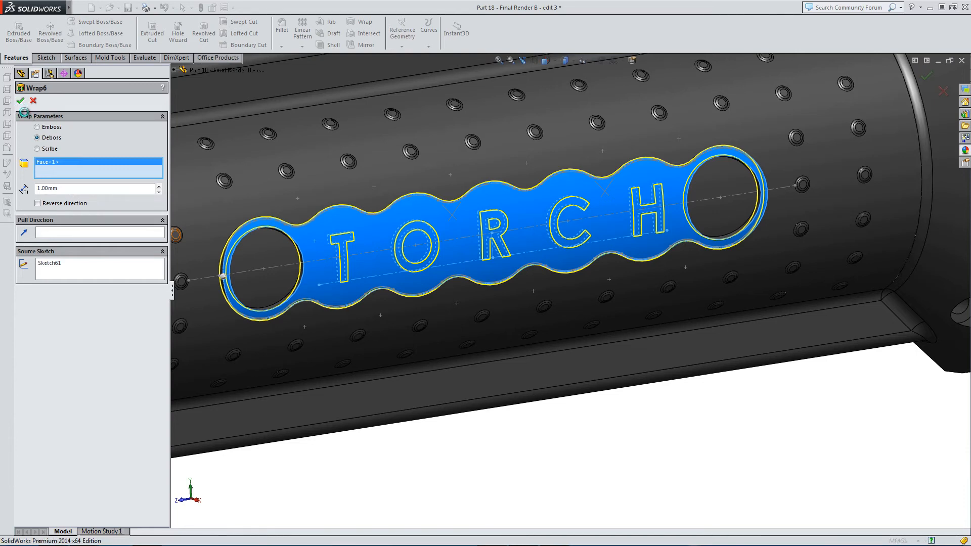
mouse_move(396, 270)
middle_down()
mouse_move(303, 235)
mouse_move(356, 283)
mouse_move(412, 266)
middle_up()
scroll(356, 278, up, 1)
scroll(479, 267, down, 2)
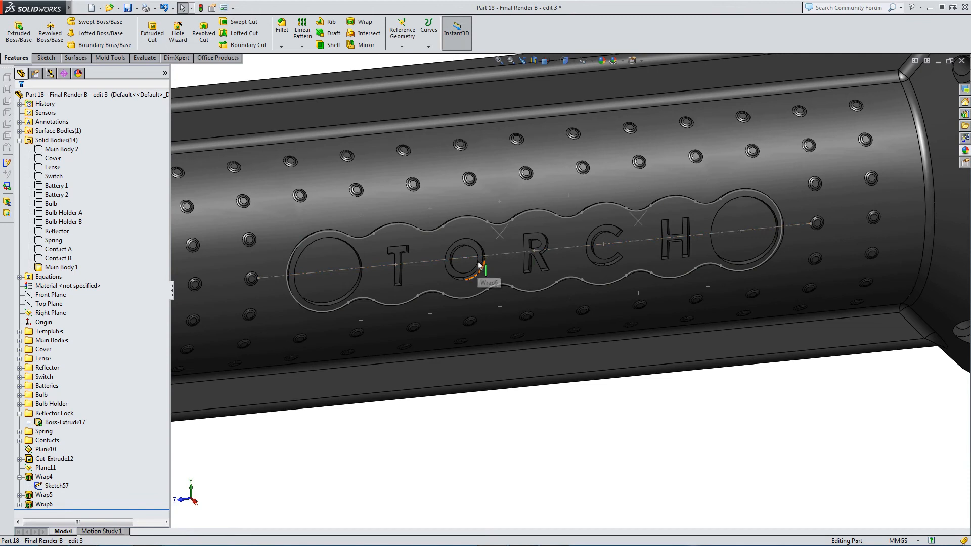
Hide all sketches on the flashlight body
click(590, 60)
click(584, 135)
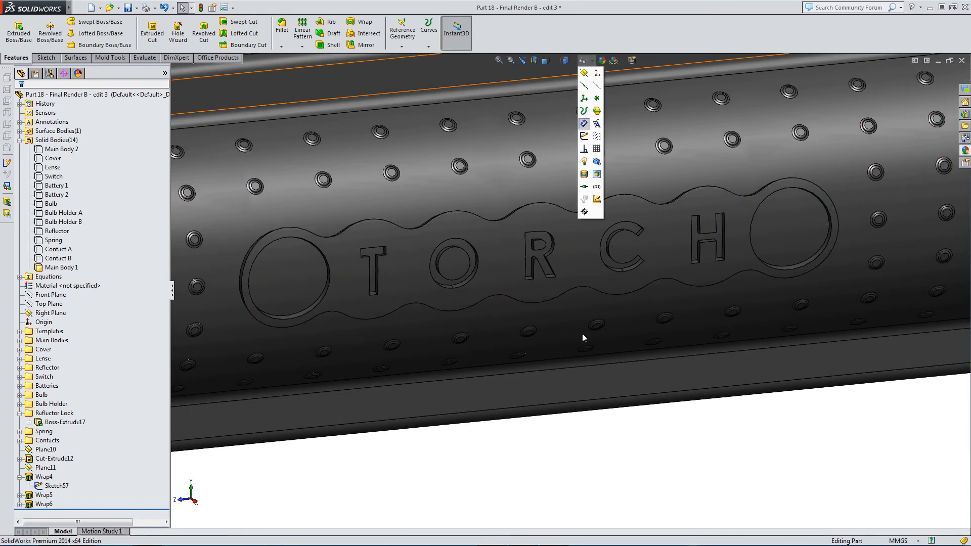
scroll(574, 469, up, 1)
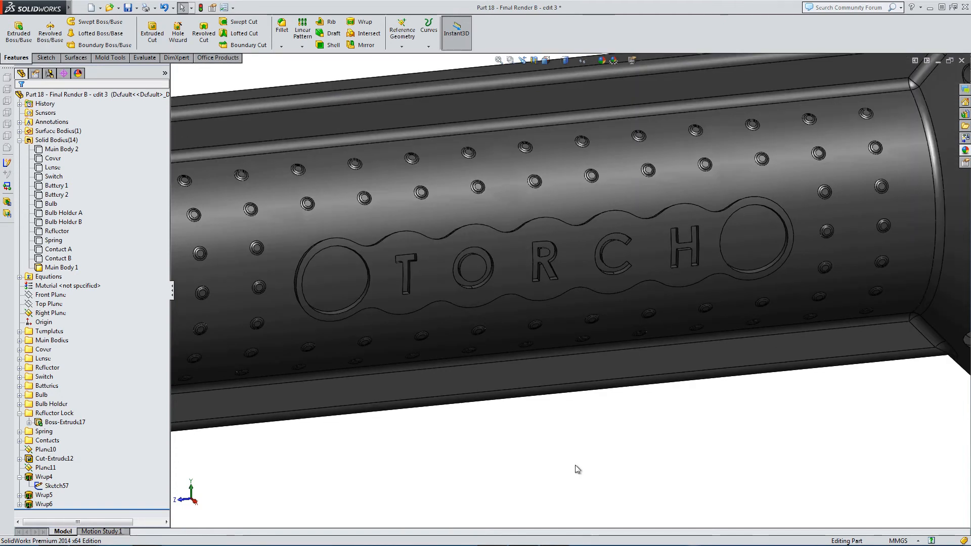
scroll(563, 458, up, 3)
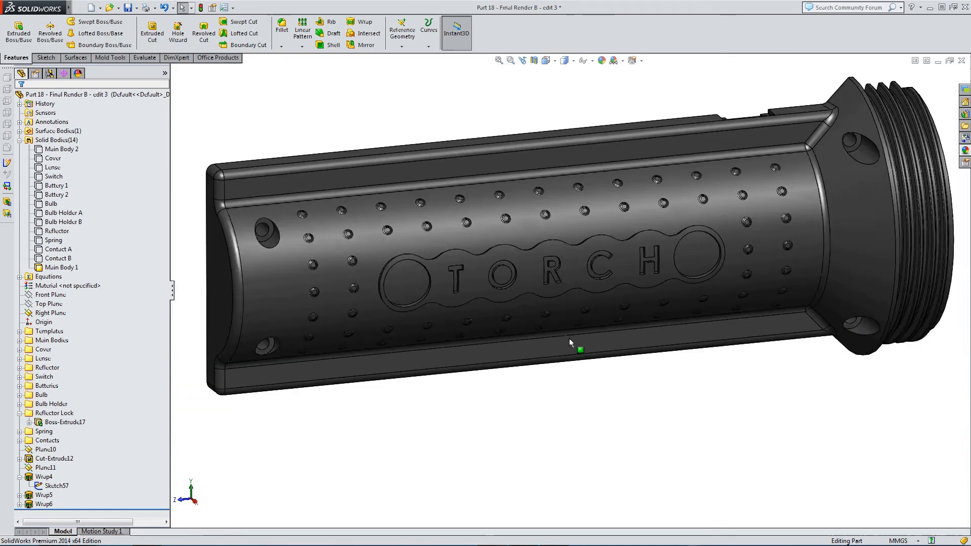
mouse_move(545, 302)
middle_down()
mouse_move(404, 278)
mouse_move(440, 287)
mouse_move(586, 276)
mouse_move(601, 298)
mouse_move(535, 280)
middle_up()
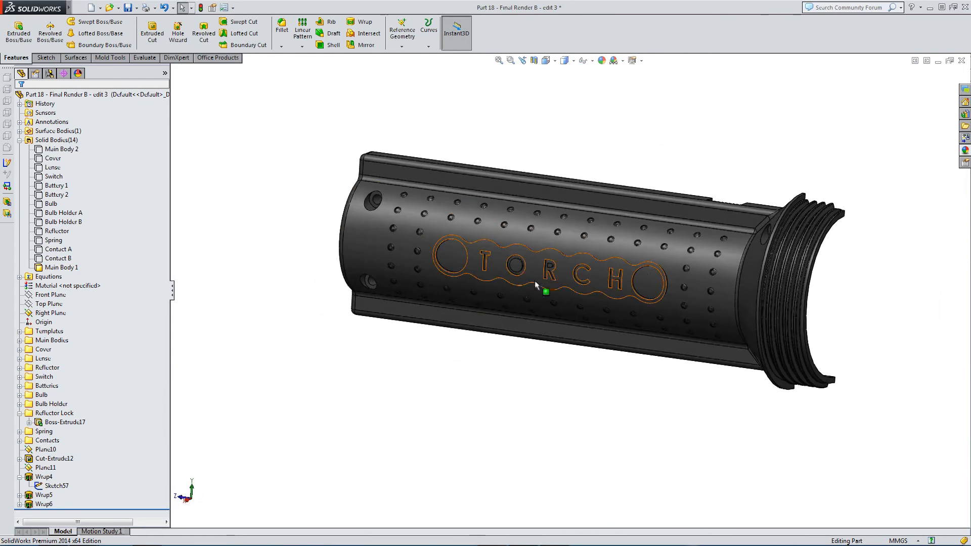
Fillet the edges of Main Body 1's dimpled outer face around the scalloped grip with a 1 mm radius
scroll(546, 284, down, 5)
click(767, 289)
middle_drag(767, 290, 833, 284)
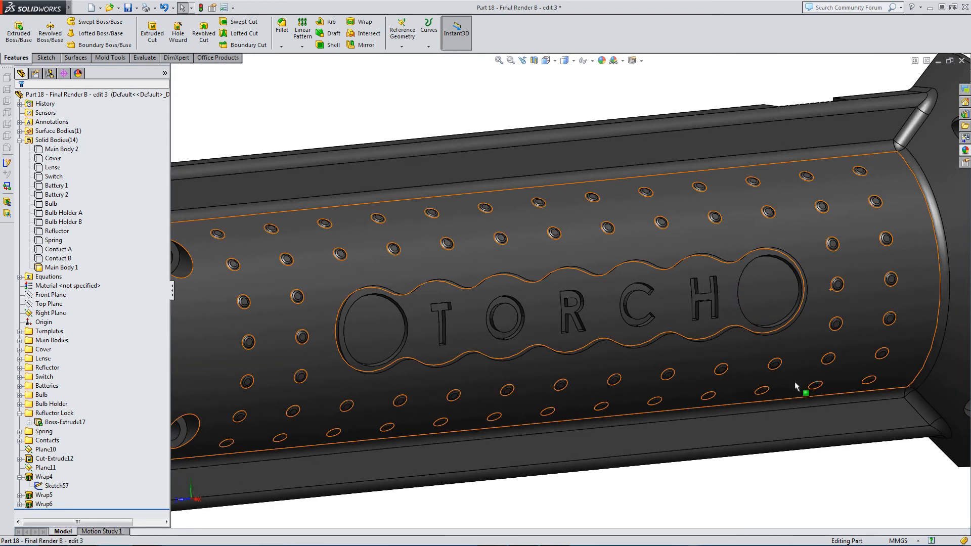
scroll(686, 368, down, 1)
scroll(533, 377, down, 1)
middle_drag(494, 330, 494, 325)
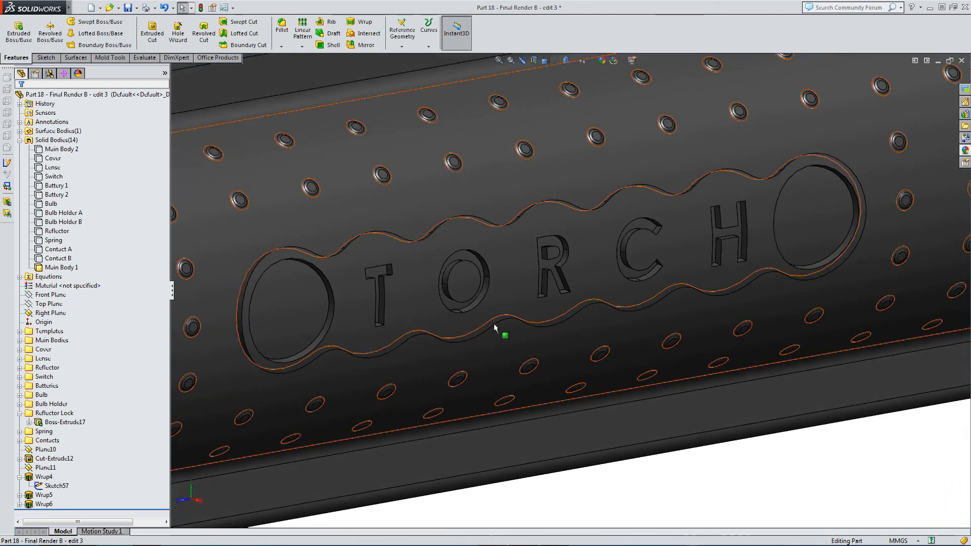
click(281, 26)
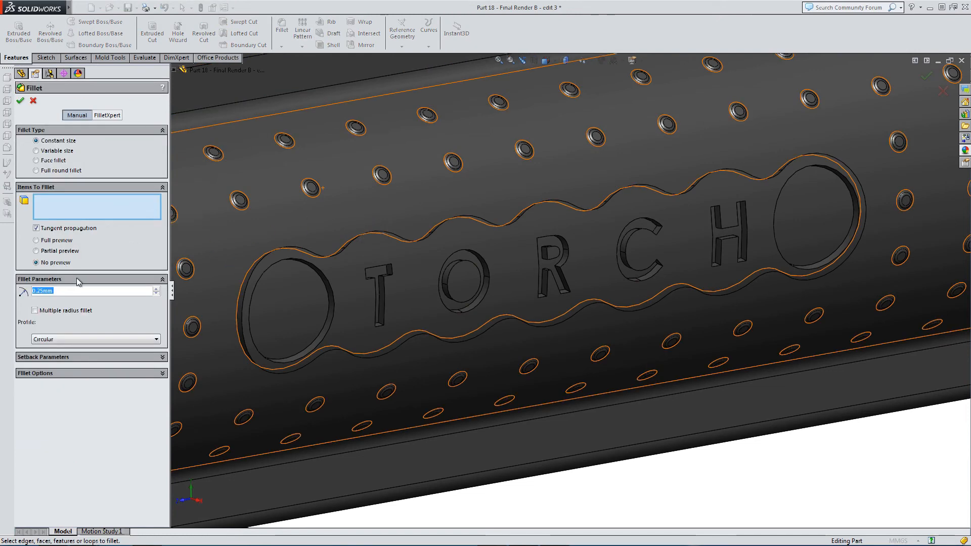
text(1)
click(335, 234)
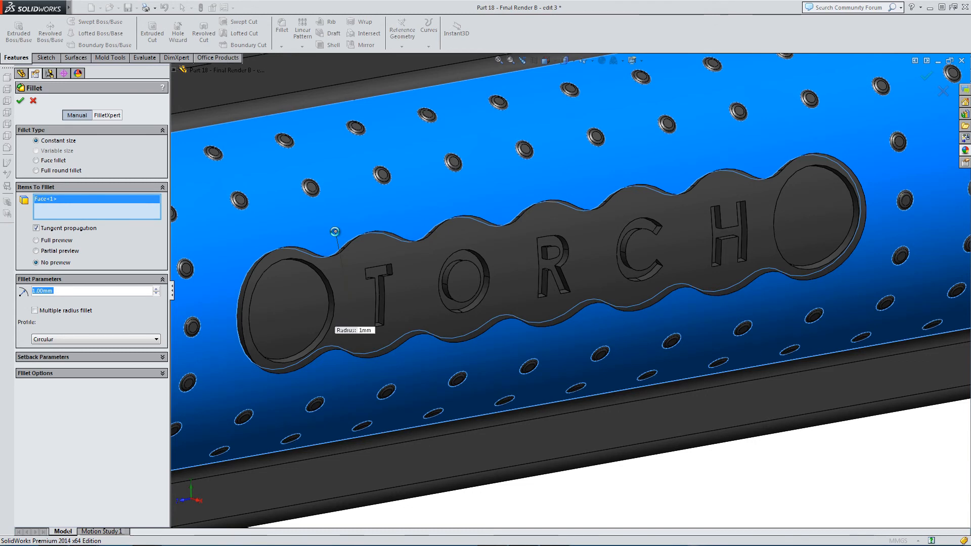
Start a constant-size fillet with a 0.25 mm radius on the scalloped grip face and the recessed faces of both end circles
scroll(354, 264, down, 5)
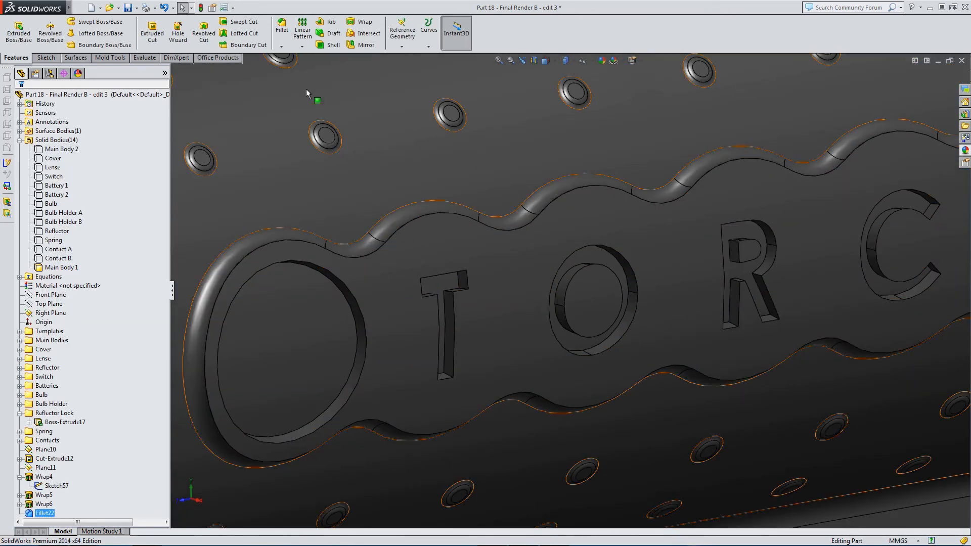
click(283, 26)
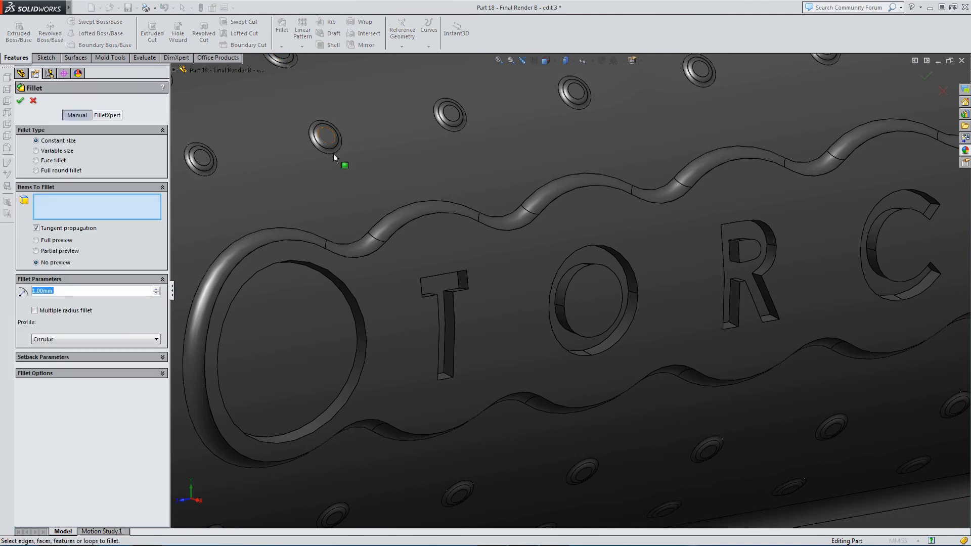
click(415, 235)
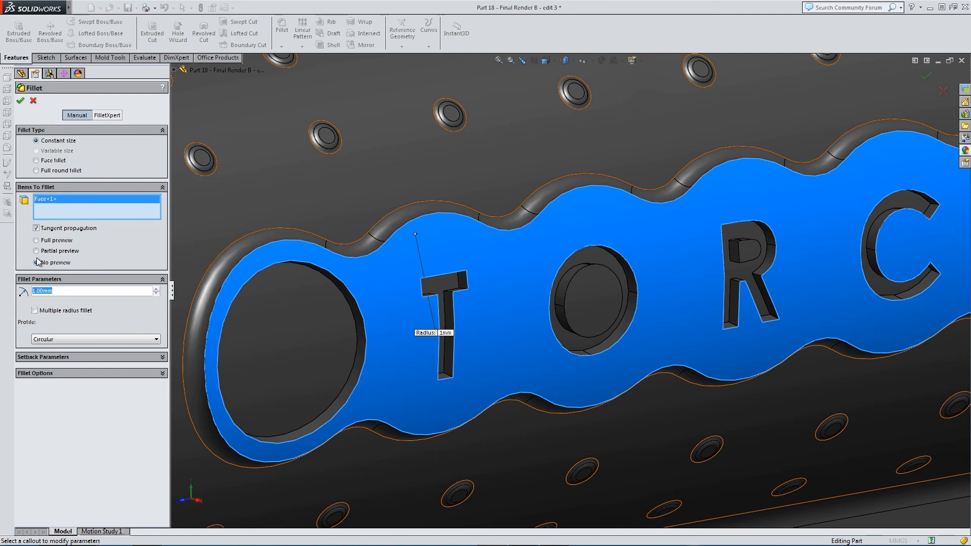
text(0.)
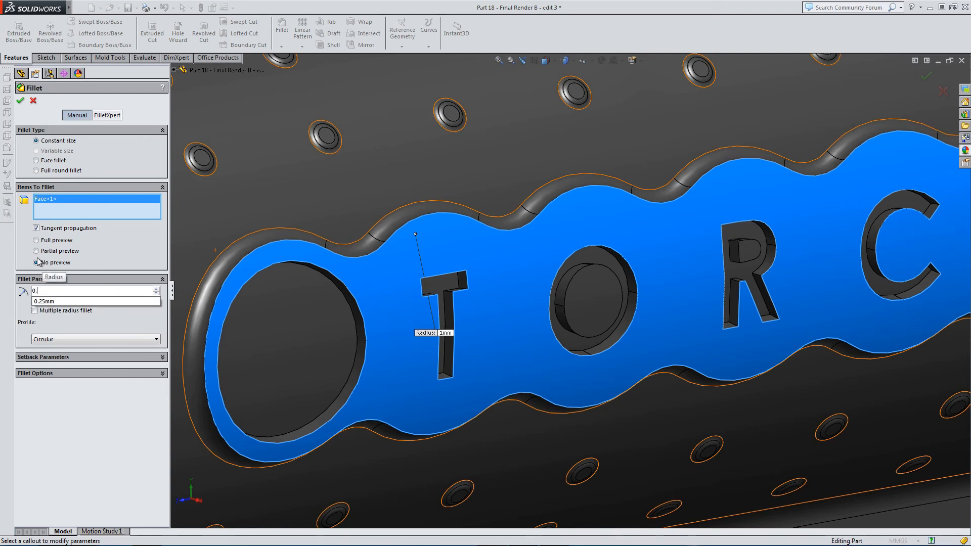
text(25)
key(Return)
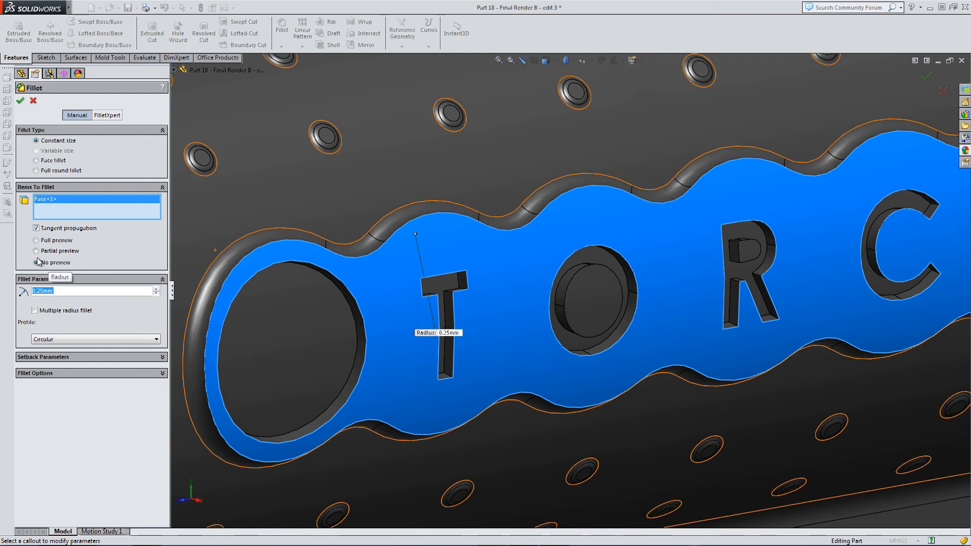
click(289, 336)
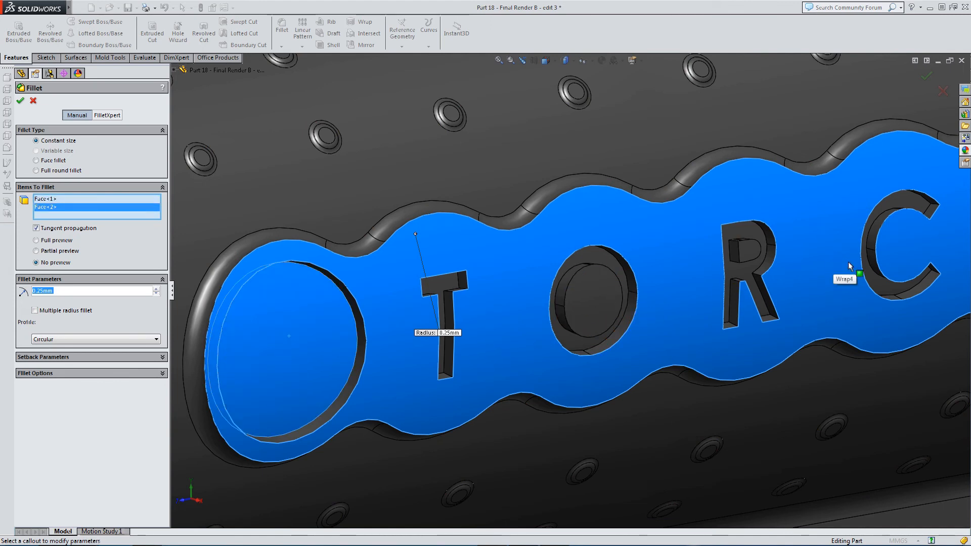
scroll(849, 263, up, 3)
click(918, 242)
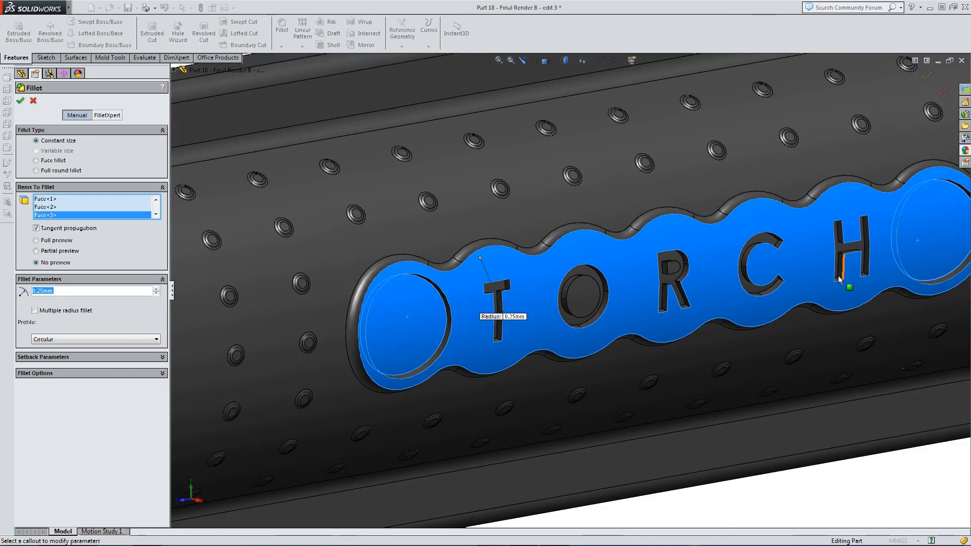
Add the inner islands of the O and R and the recessed floors of all five TORCH letters to the fillet, and apply it
click(590, 301)
scroll(651, 286, down, 3)
click(671, 260)
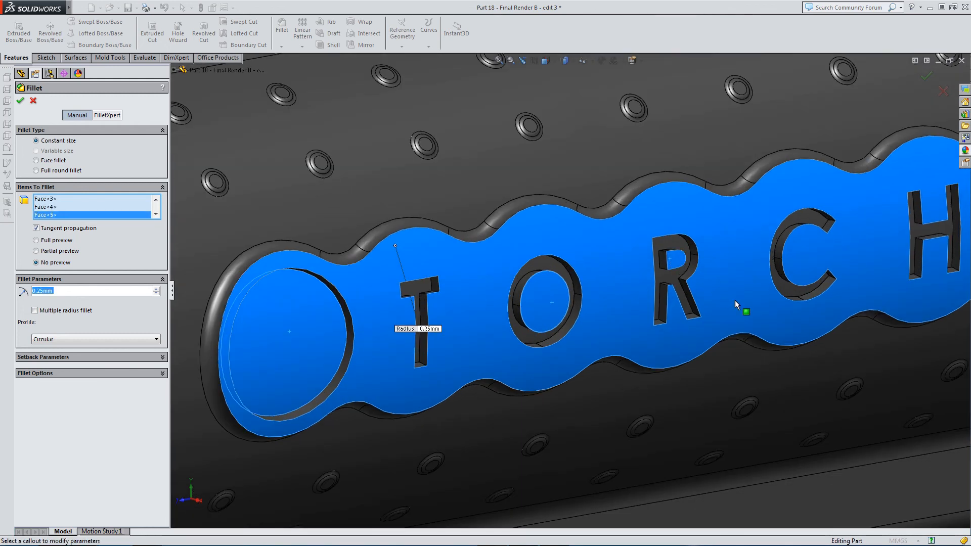
scroll(736, 299, up, 2)
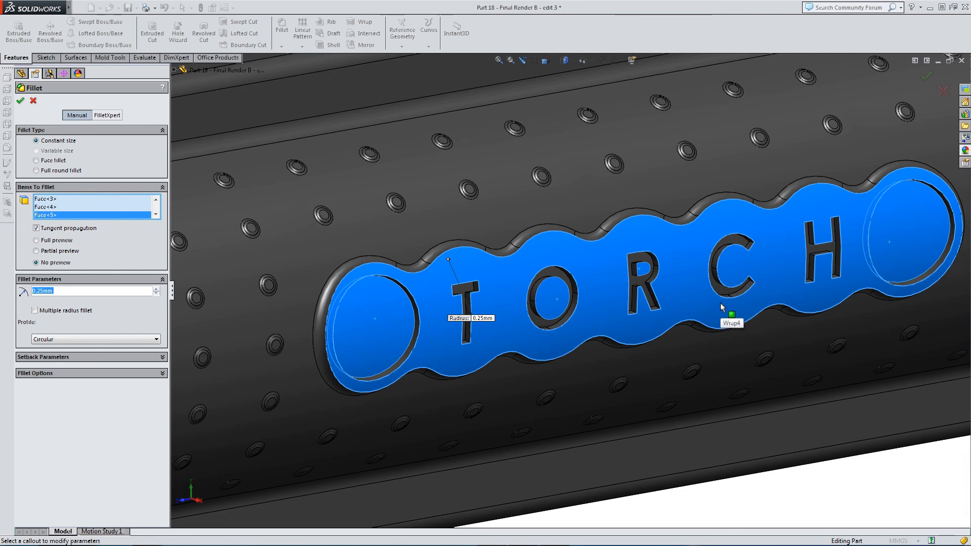
click(815, 253)
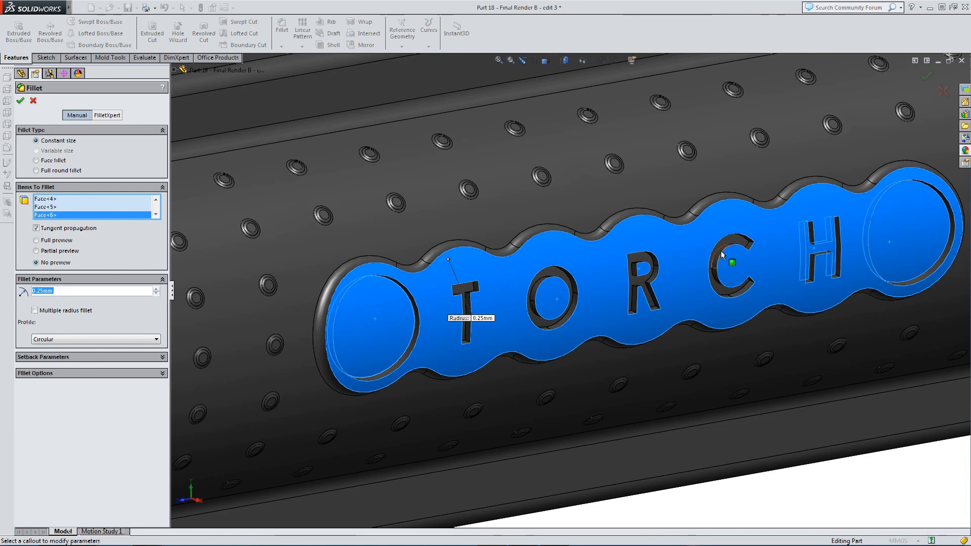
click(722, 255)
click(642, 263)
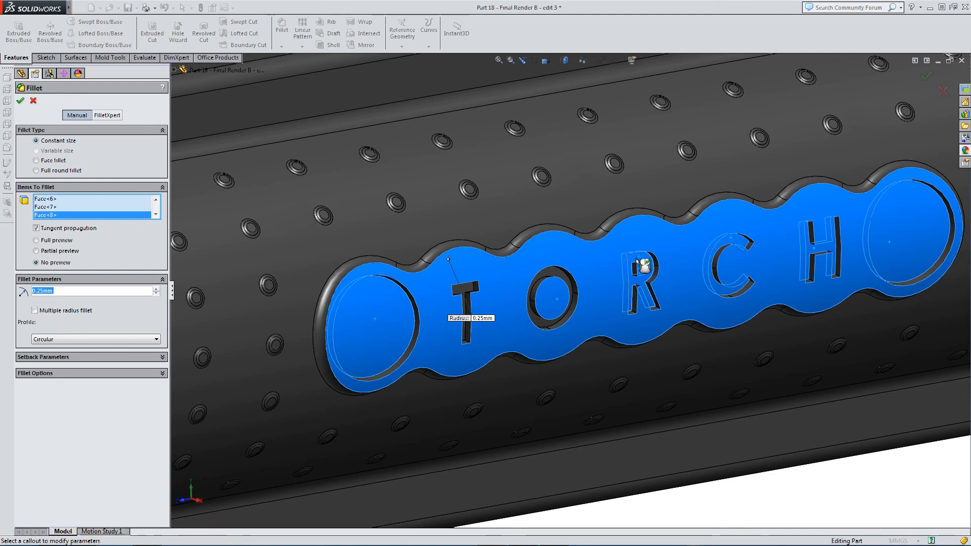
click(552, 275)
click(462, 292)
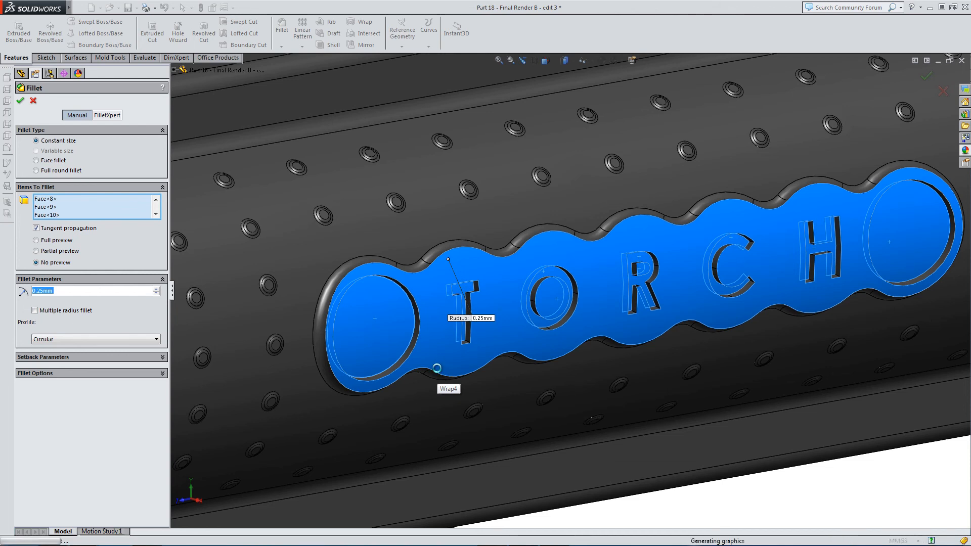
Examine the filleted TORCH lettering and end circles up close and across the whole flashlight body
scroll(457, 345, down, 2)
mouse_move(504, 320)
middle_down()
mouse_move(488, 293)
mouse_move(447, 299)
mouse_move(461, 310)
middle_up()
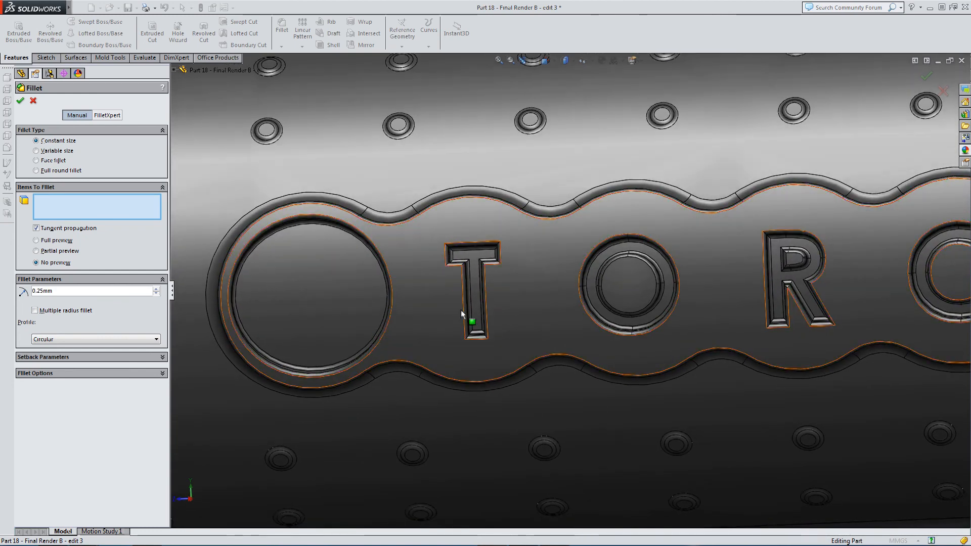
scroll(566, 303, up, 3)
scroll(565, 311, up, 3)
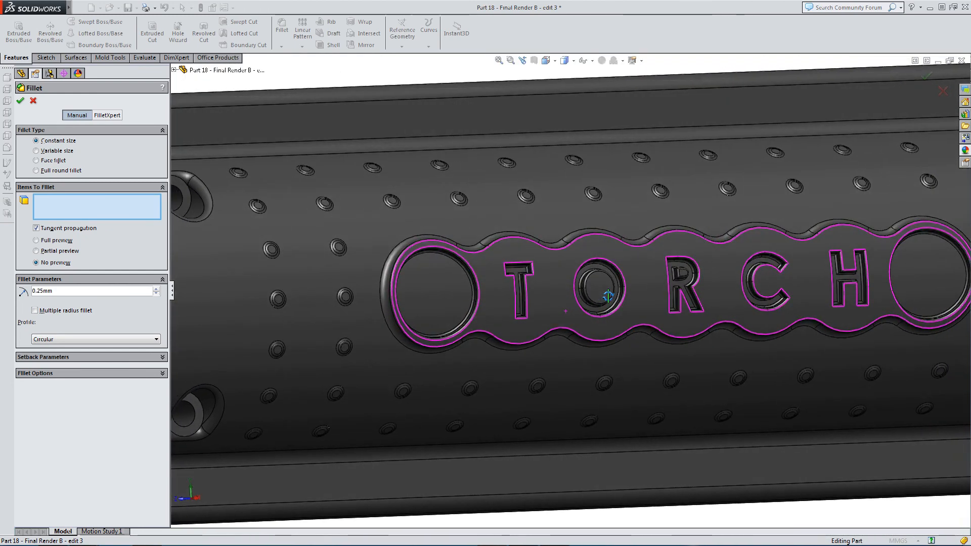
scroll(681, 323, up, 3)
middle_drag(646, 296, 645, 307)
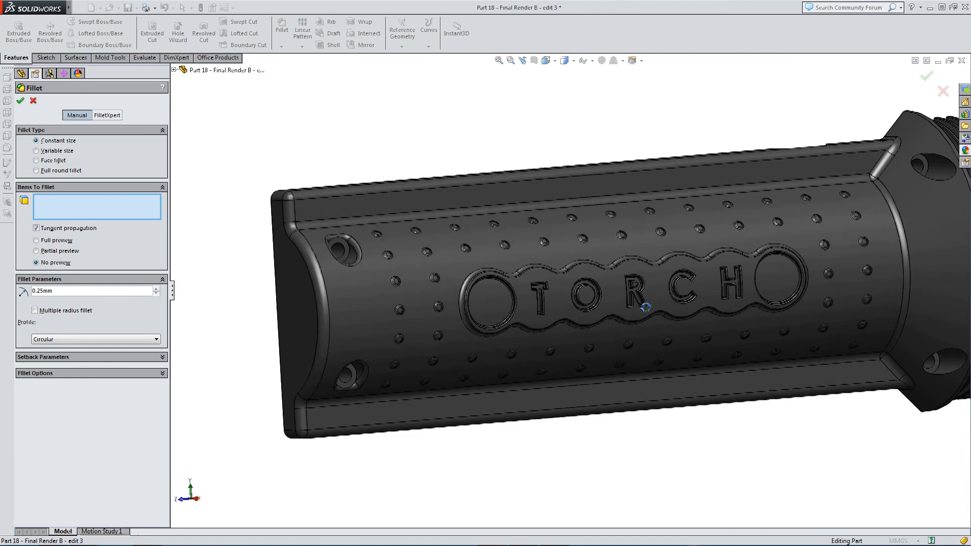